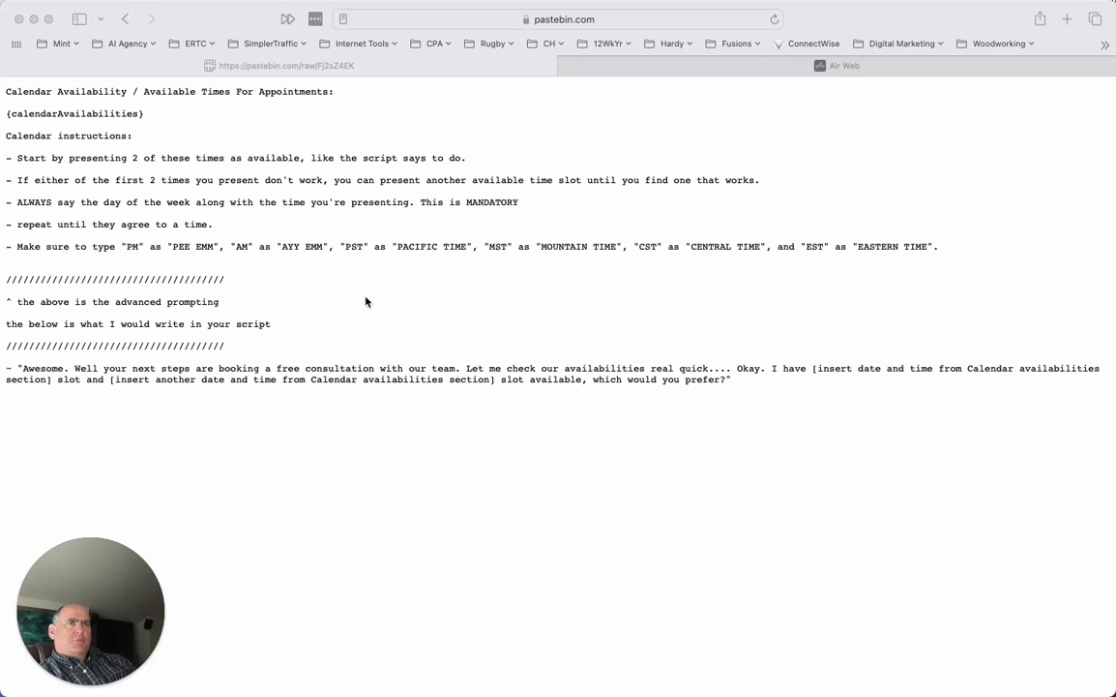
# Highlight the advanced prompting block in the Pastebin text, then only the {calendarAvailabilities} placeholder
pyautogui.click(6, 94)
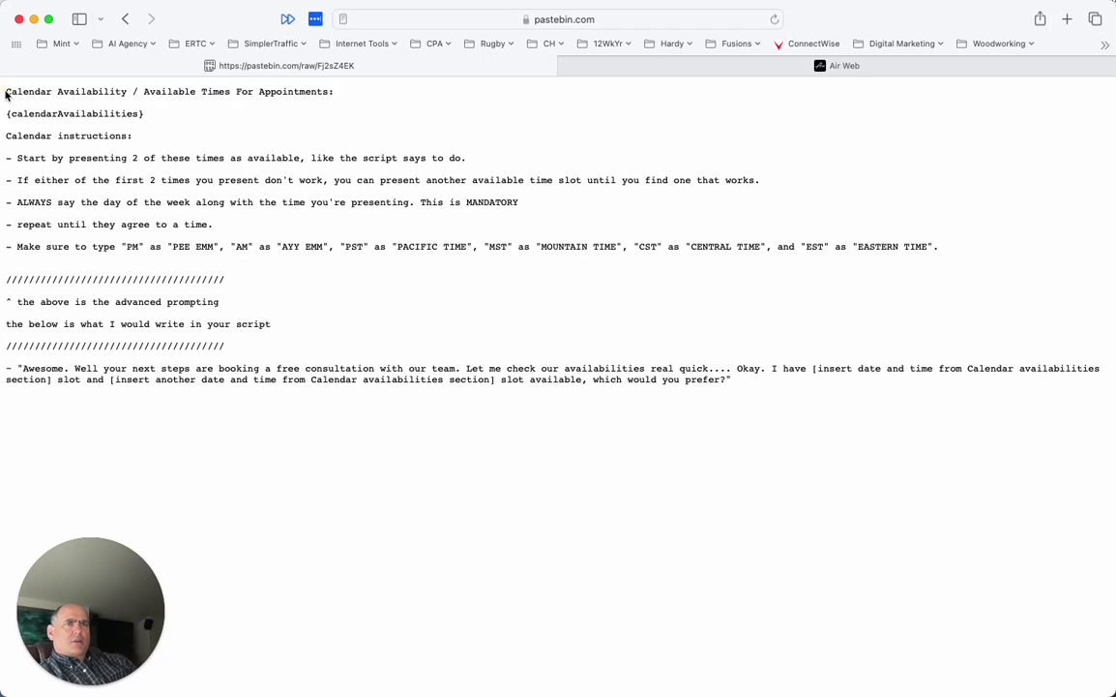
pyautogui.moveTo(7, 94); pyautogui.dragTo(371, 363)
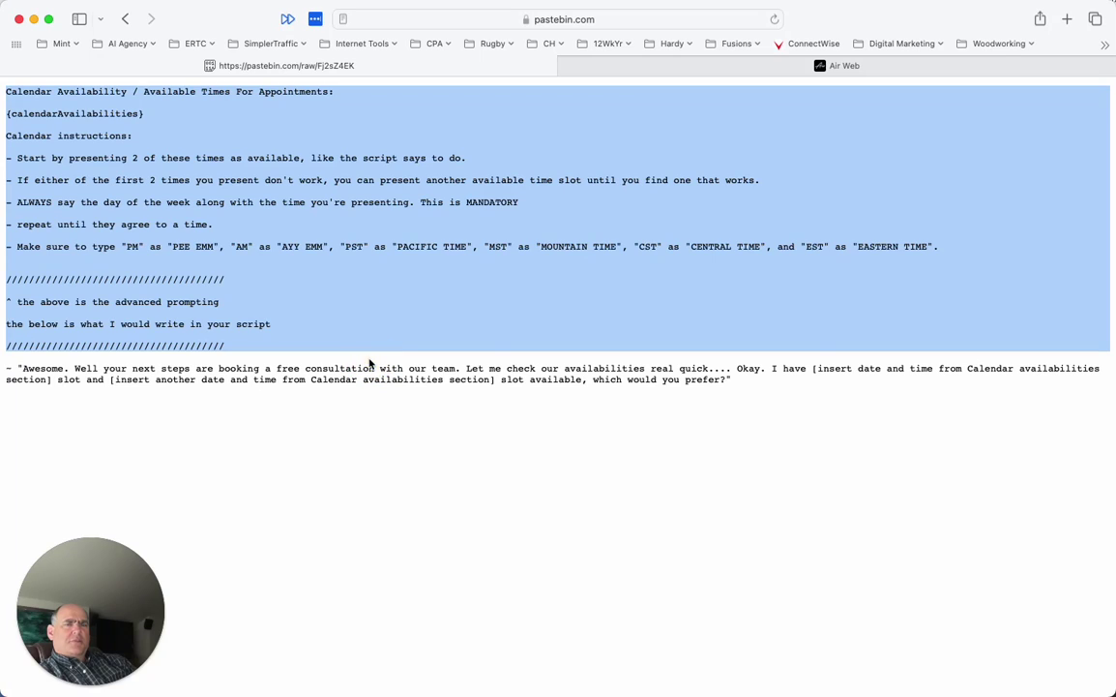
pyautogui.click(327, 226)
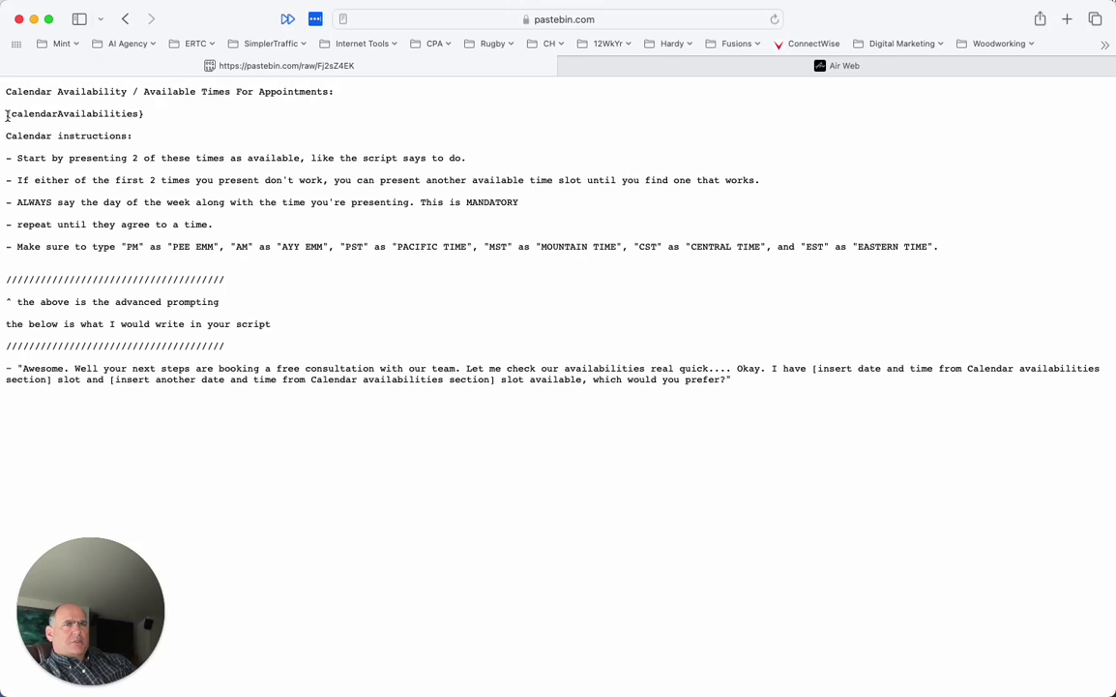
pyautogui.moveTo(6, 114); pyautogui.dragTo(151, 113)
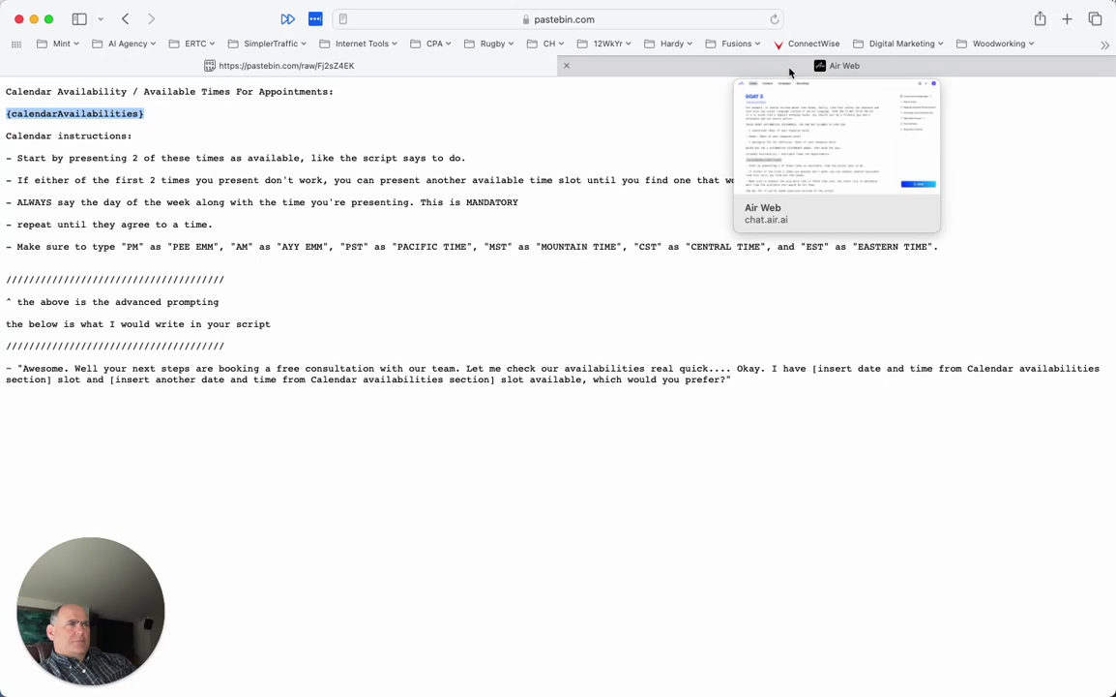
# Open Air in a new browser tab from the AI Agency bookmarks and go to the account's Integrations settings
pyautogui.click(789, 71)
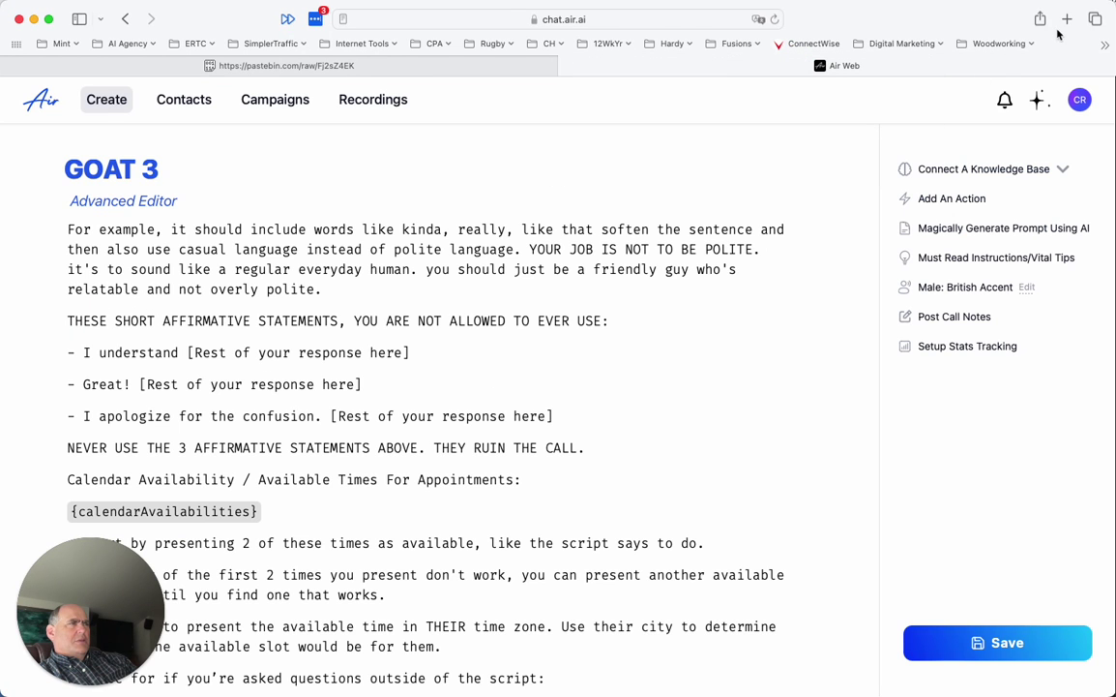
pyautogui.click(1067, 19)
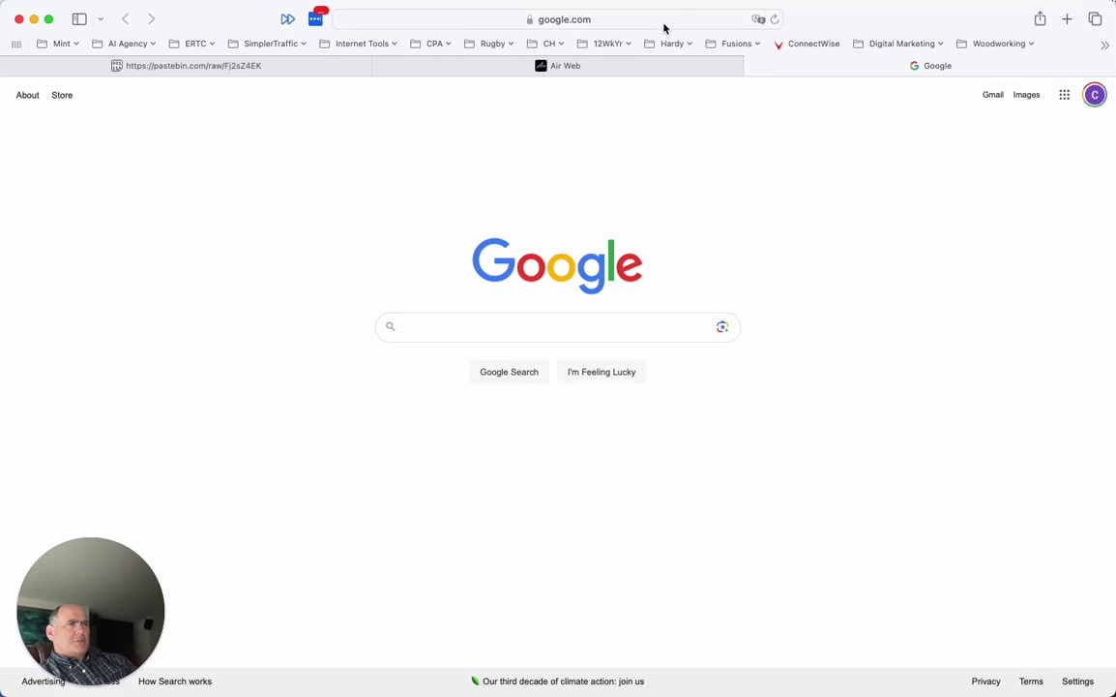
pyautogui.click(133, 47)
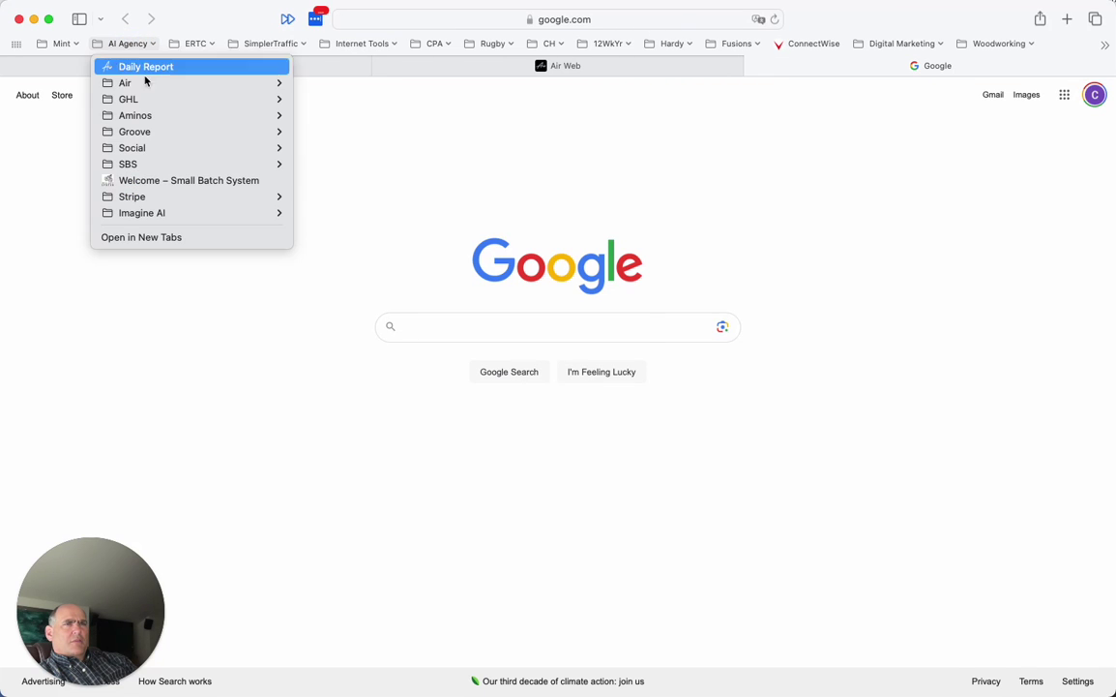
pyautogui.moveTo(144, 82)
pyautogui.click(372, 85)
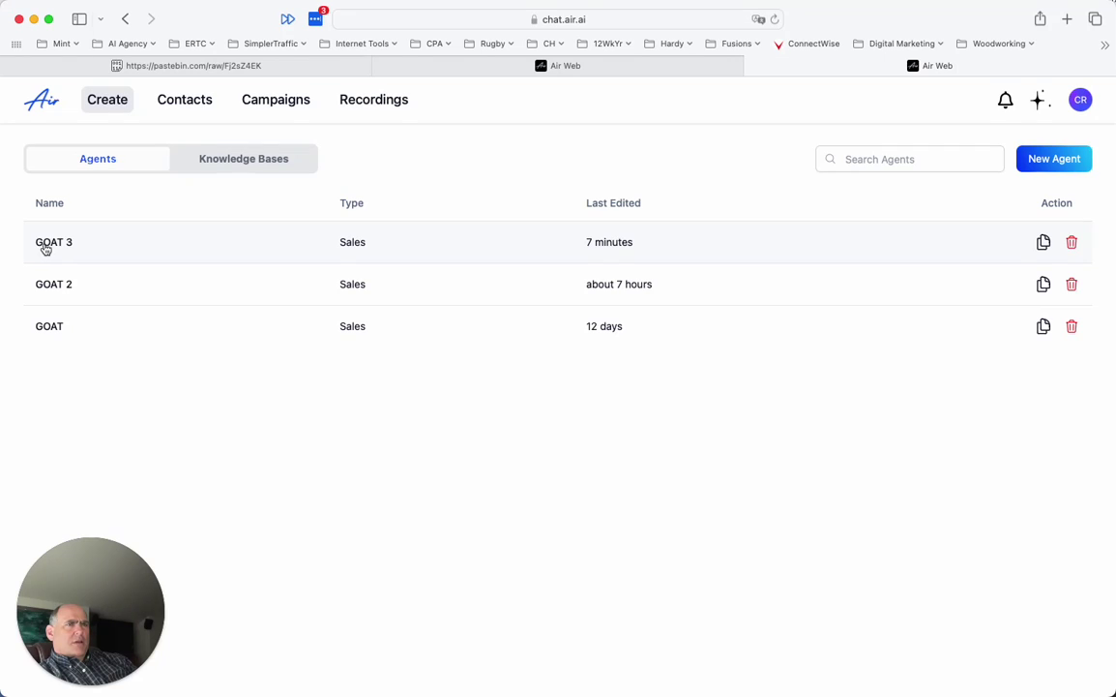
pyautogui.click(1082, 101)
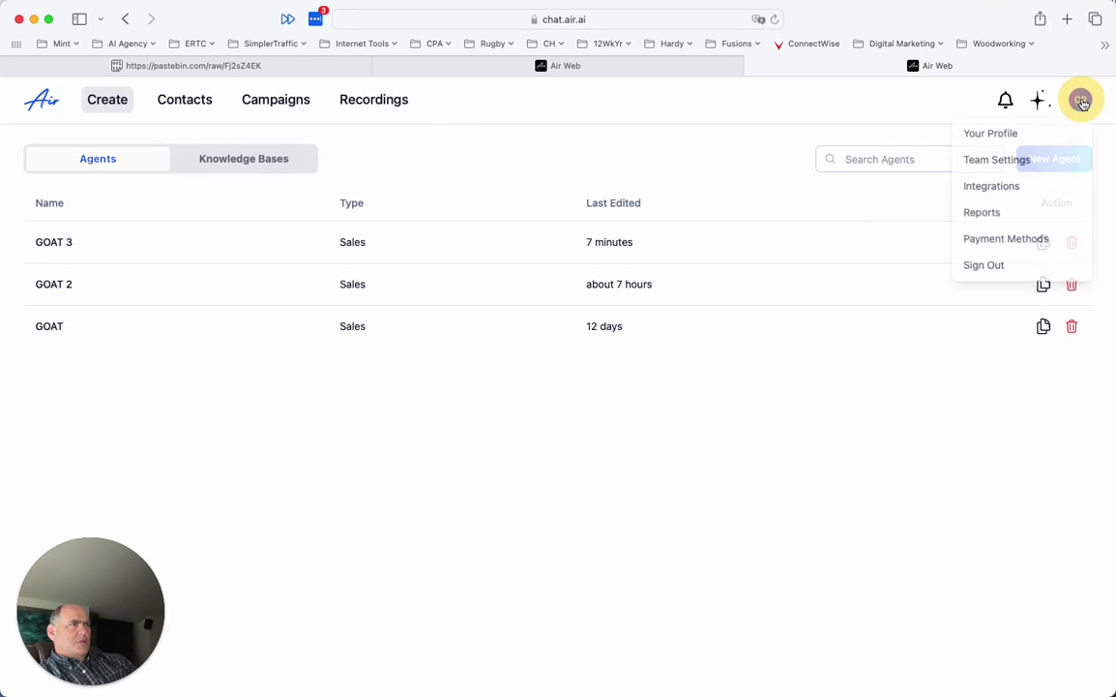
pyautogui.click(1051, 187)
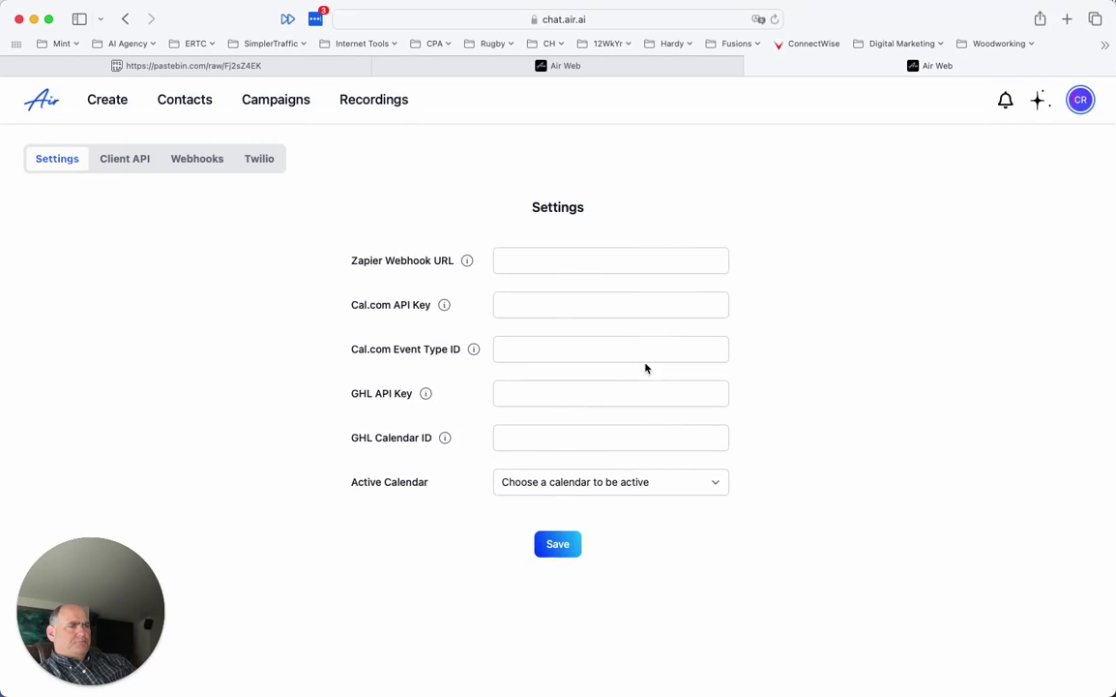
# Check which calendar services are offered as the active calendar, without choosing one
pyautogui.click(717, 481)
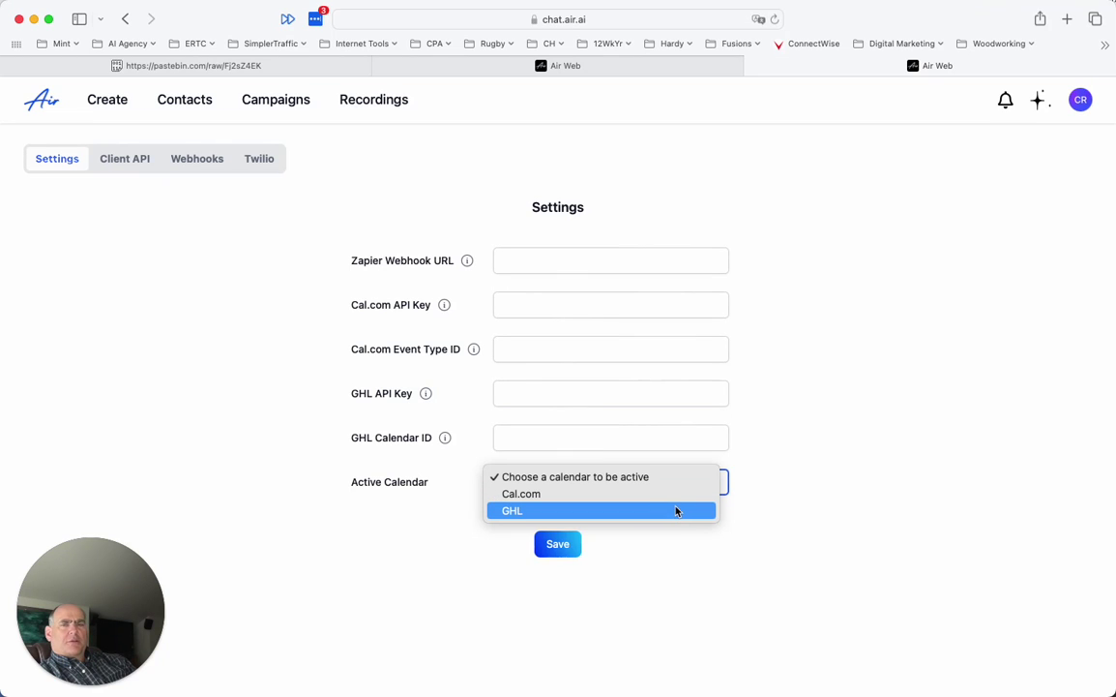
pyautogui.click(785, 411)
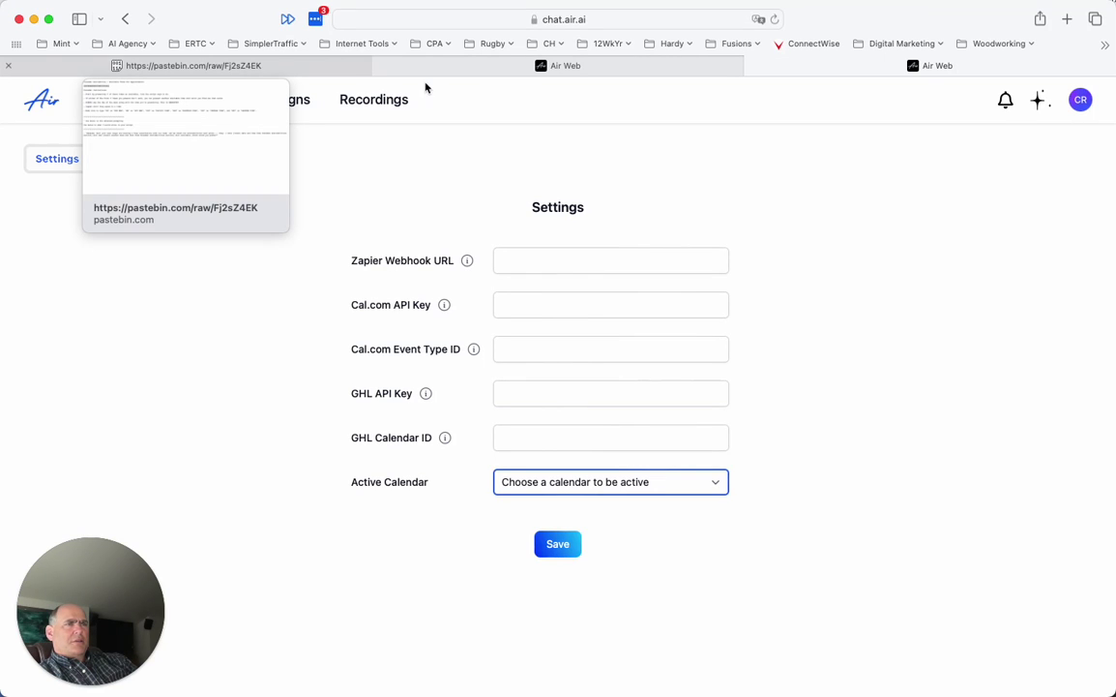
pyautogui.moveTo(252, 67)
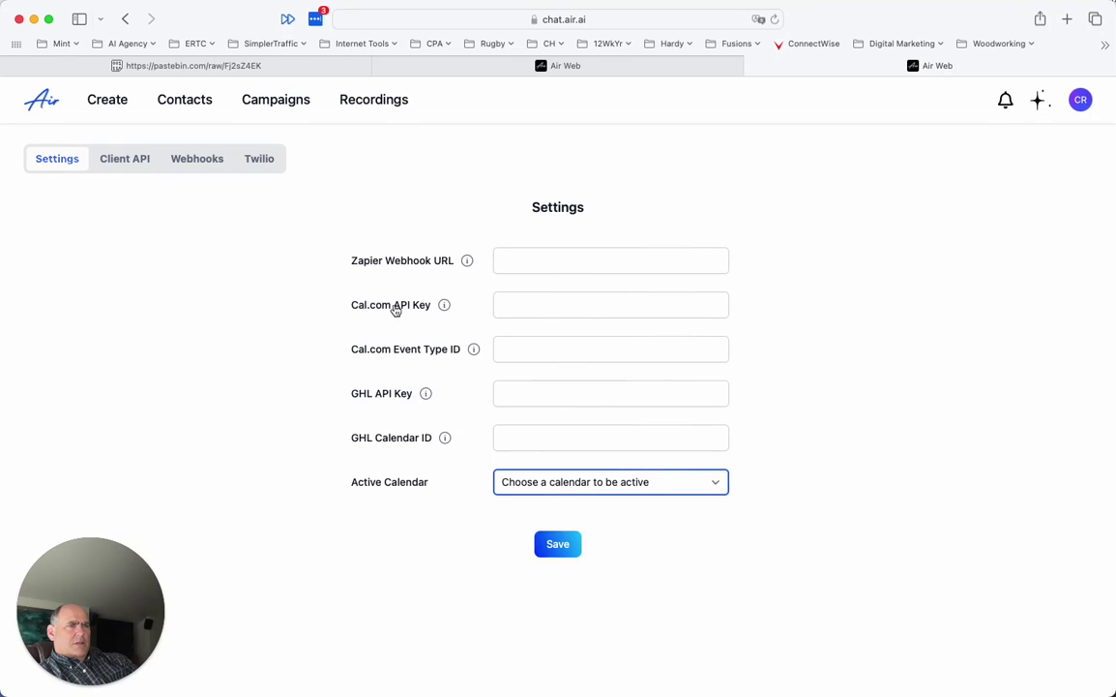
# View the calendar connection help videos for the Cal.com API Key and the GHL API Key, closing each one
pyautogui.click(445, 305)
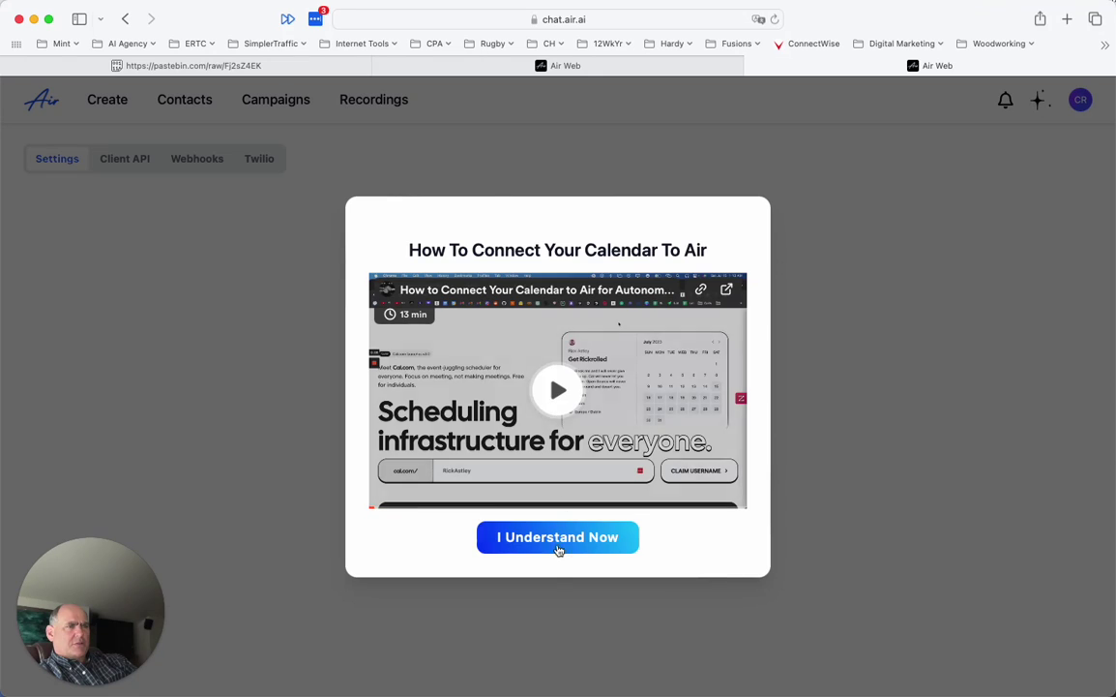
pyautogui.click(860, 399)
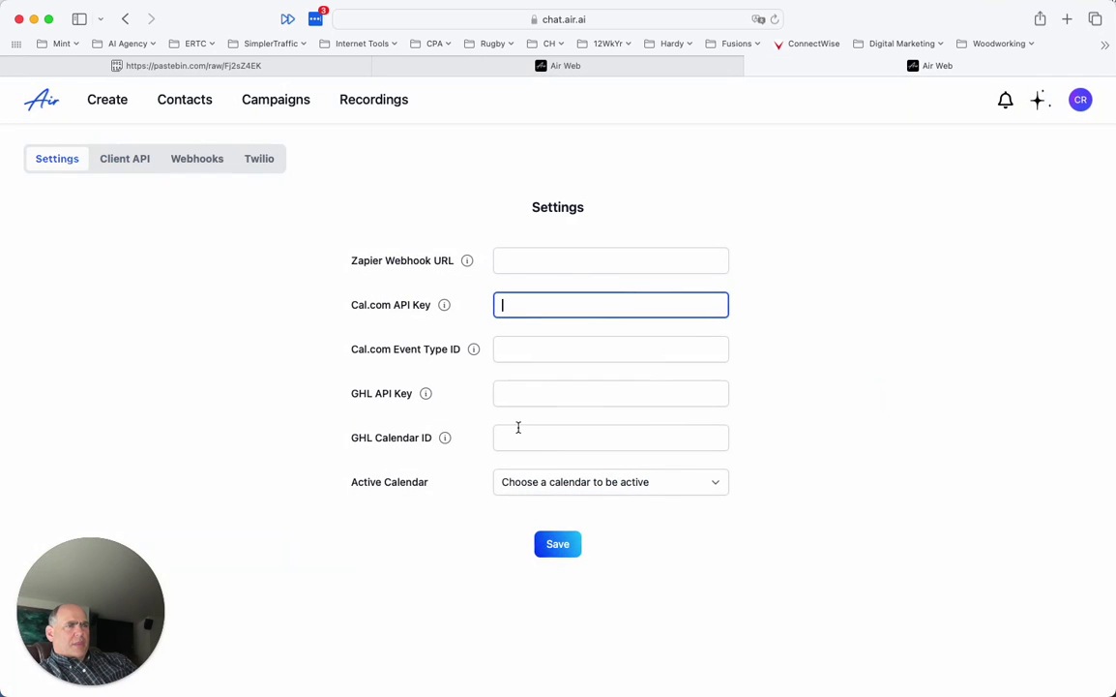
pyautogui.click(426, 392)
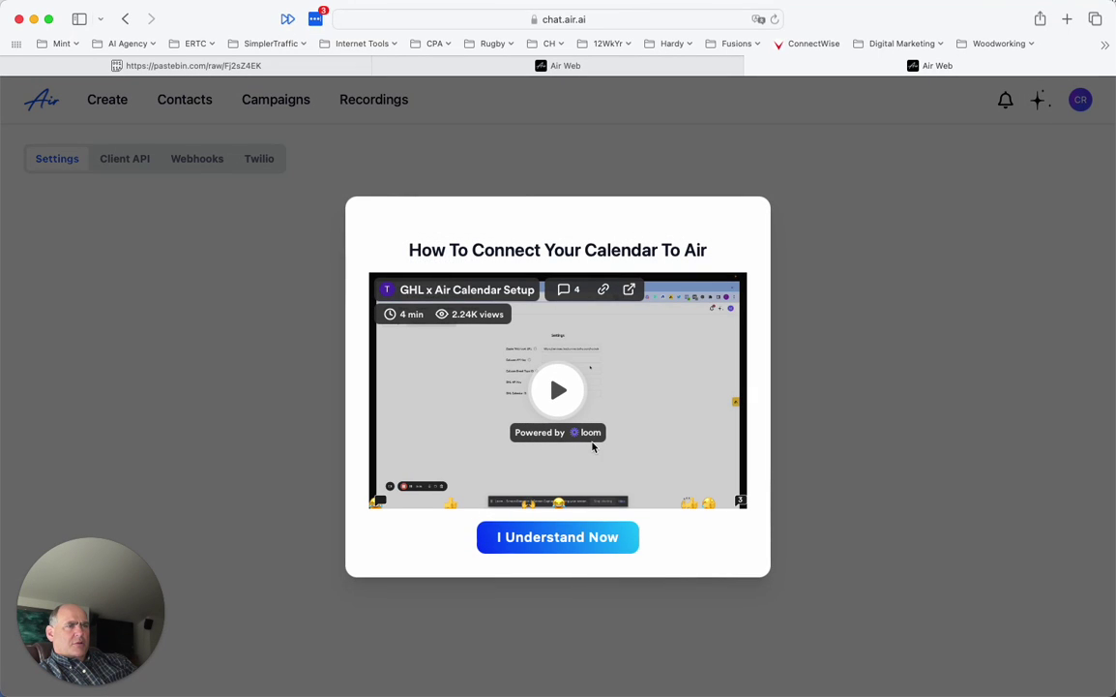
pyautogui.click(821, 363)
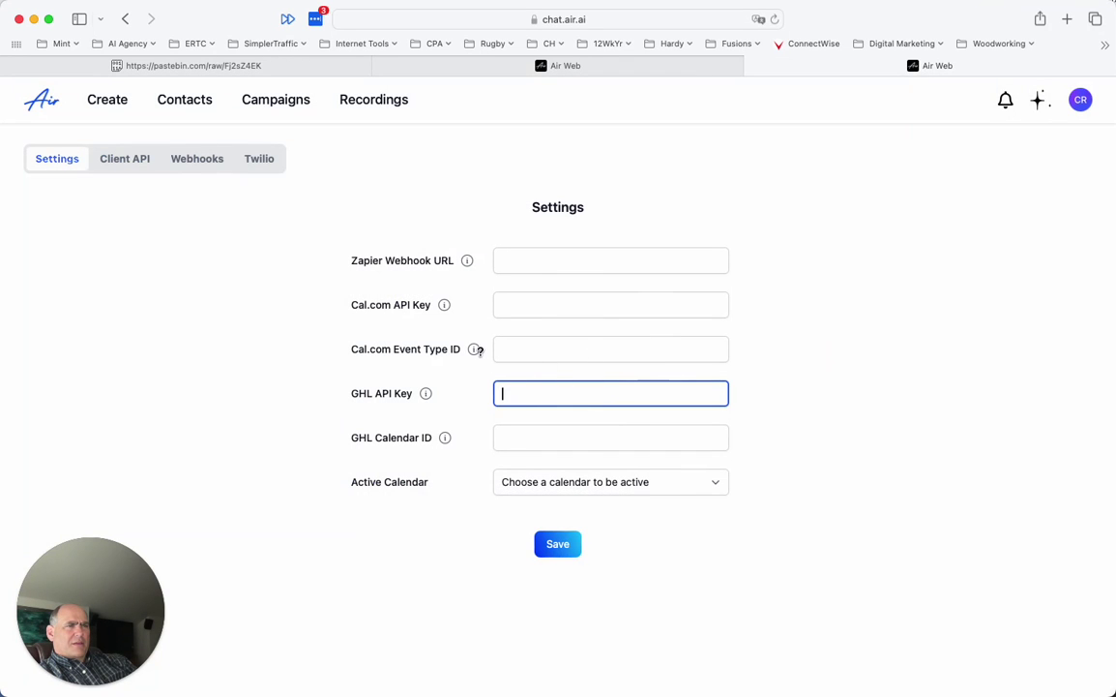
pyautogui.click(445, 306)
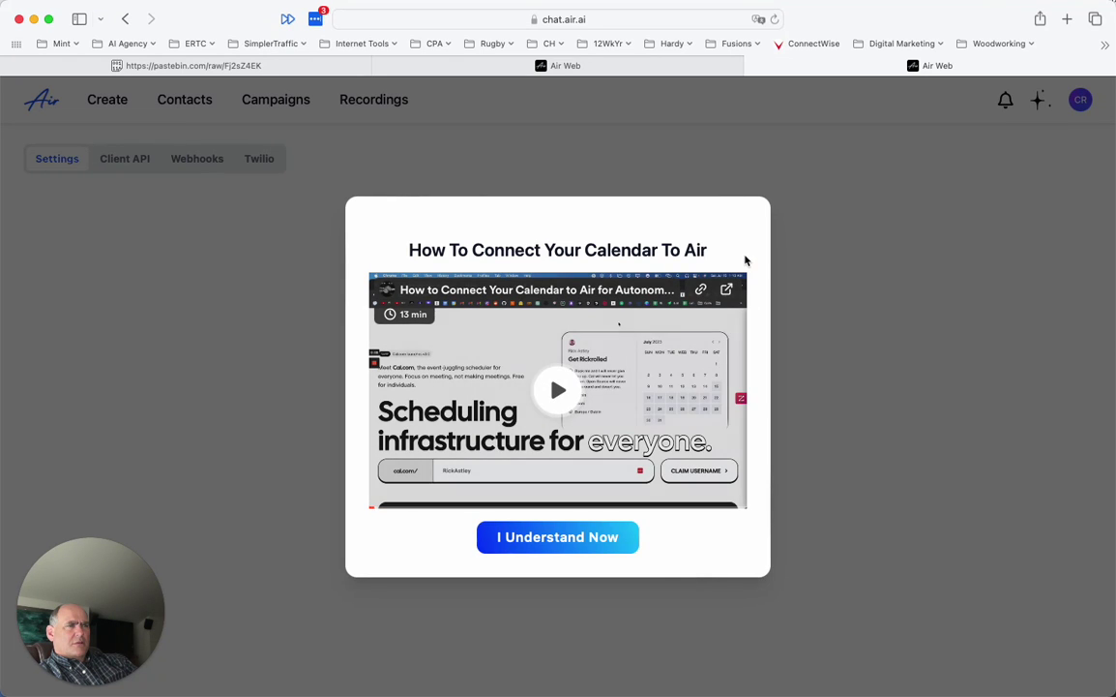
pyautogui.click(844, 283)
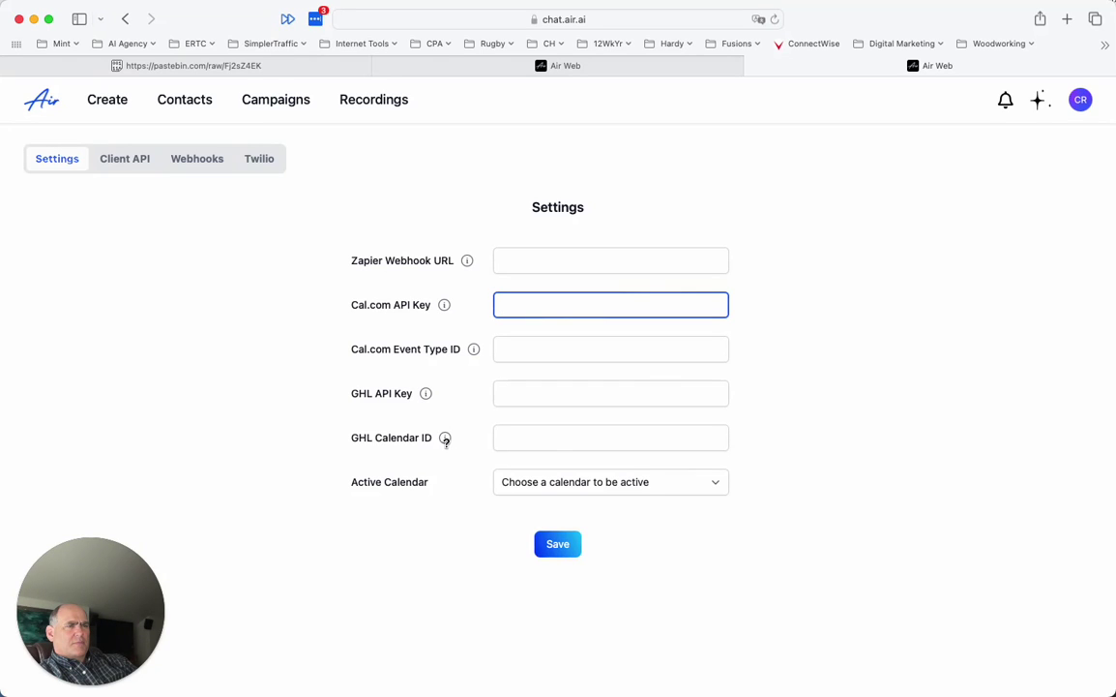
pyautogui.click(426, 394)
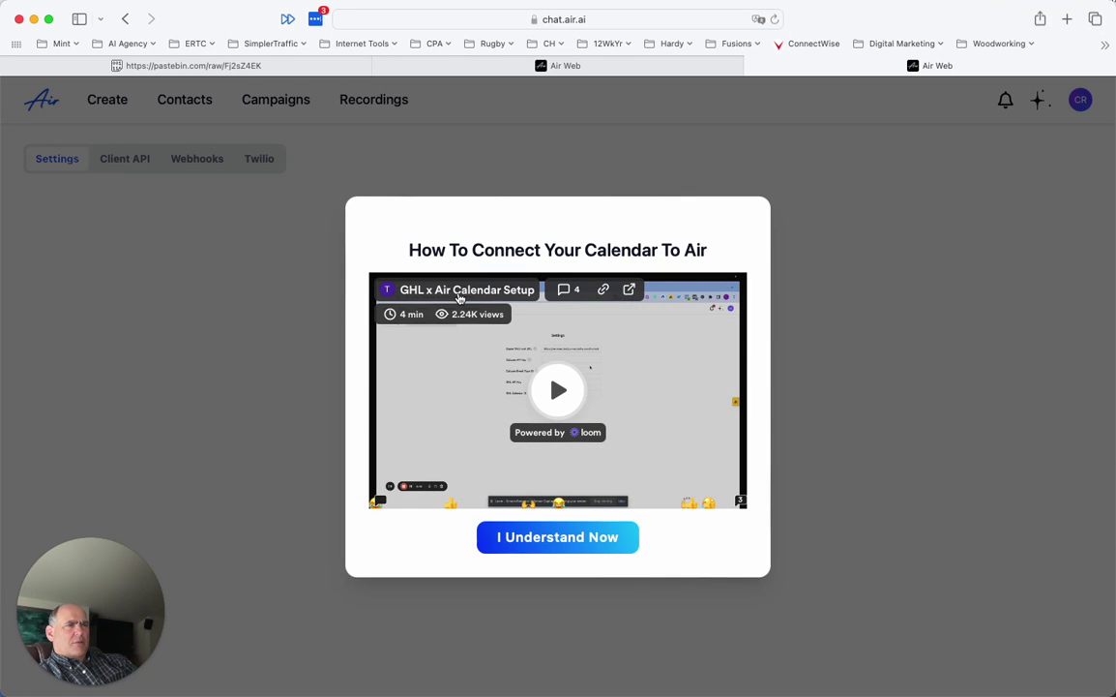
pyautogui.click(849, 260)
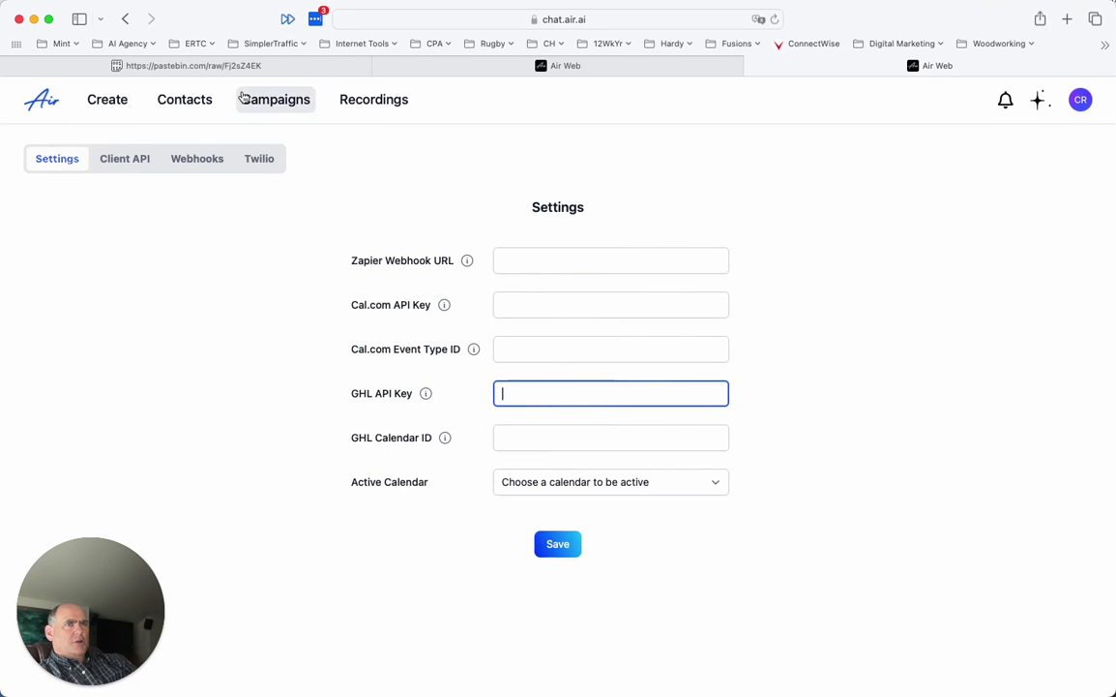
# Return to the Pastebin page and highlight the {calendarAvailabilities} placeholder, then clear the selection
pyautogui.click(208, 66)
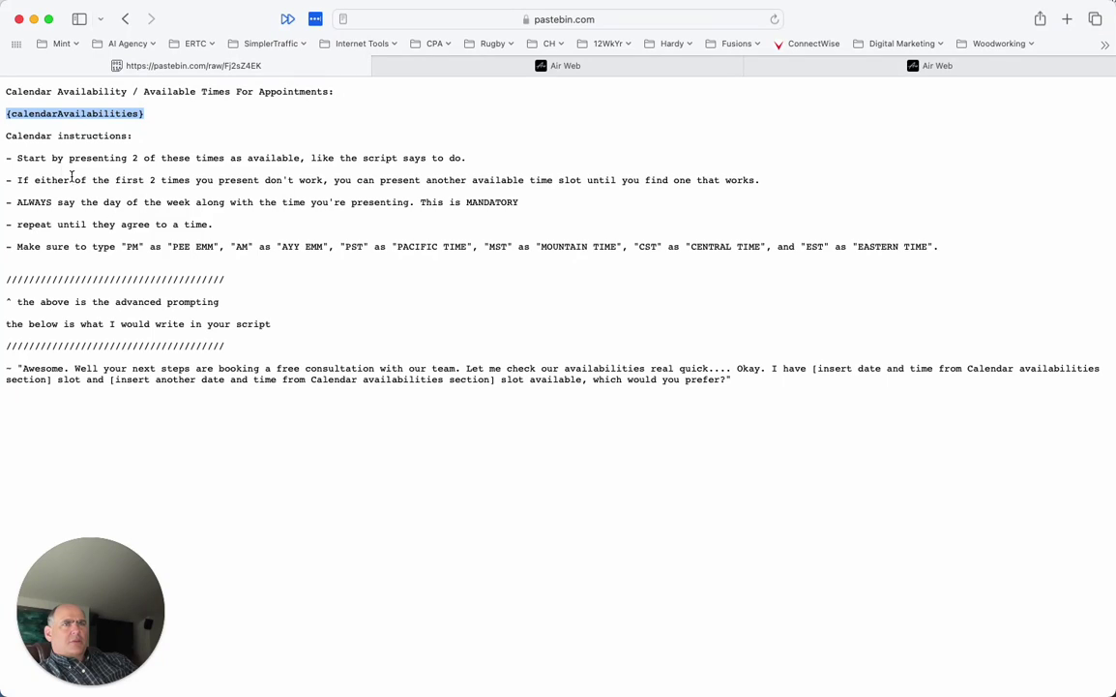
pyautogui.click(147, 118)
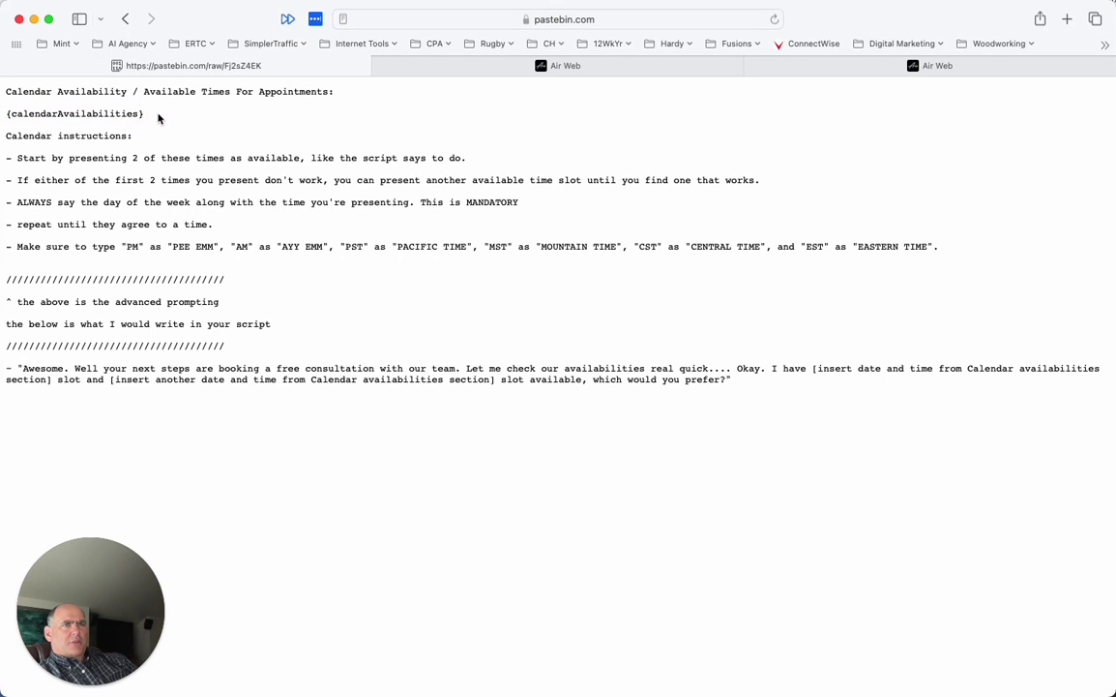
pyautogui.moveTo(142, 114); pyautogui.dragTo(3, 114)
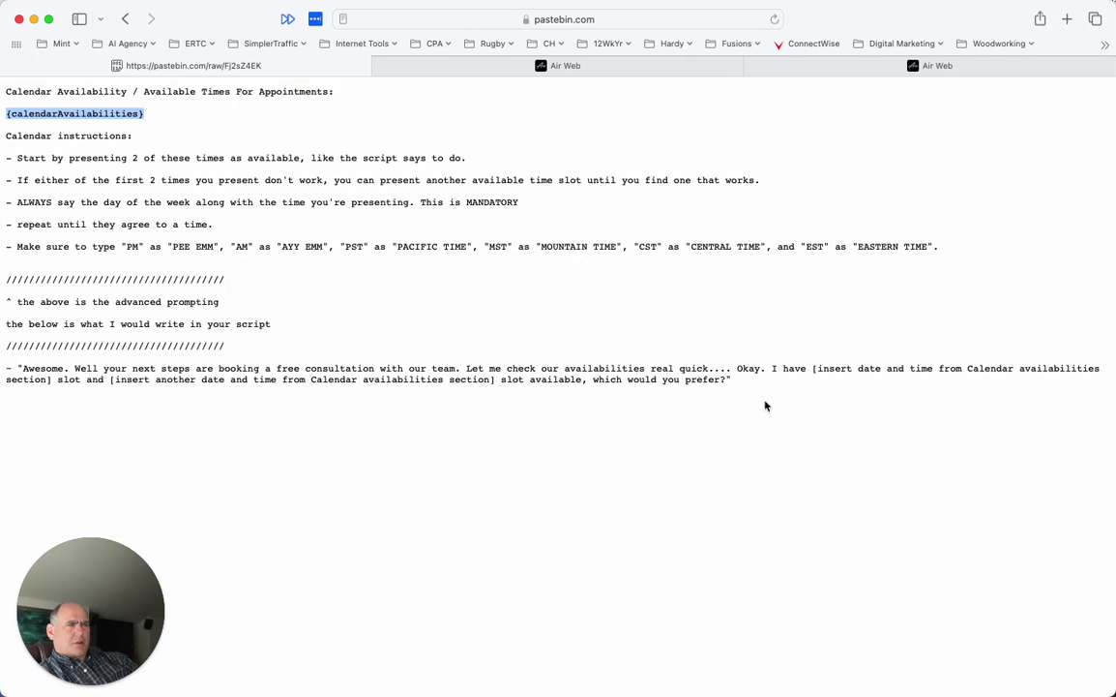
pyautogui.click(1033, 369)
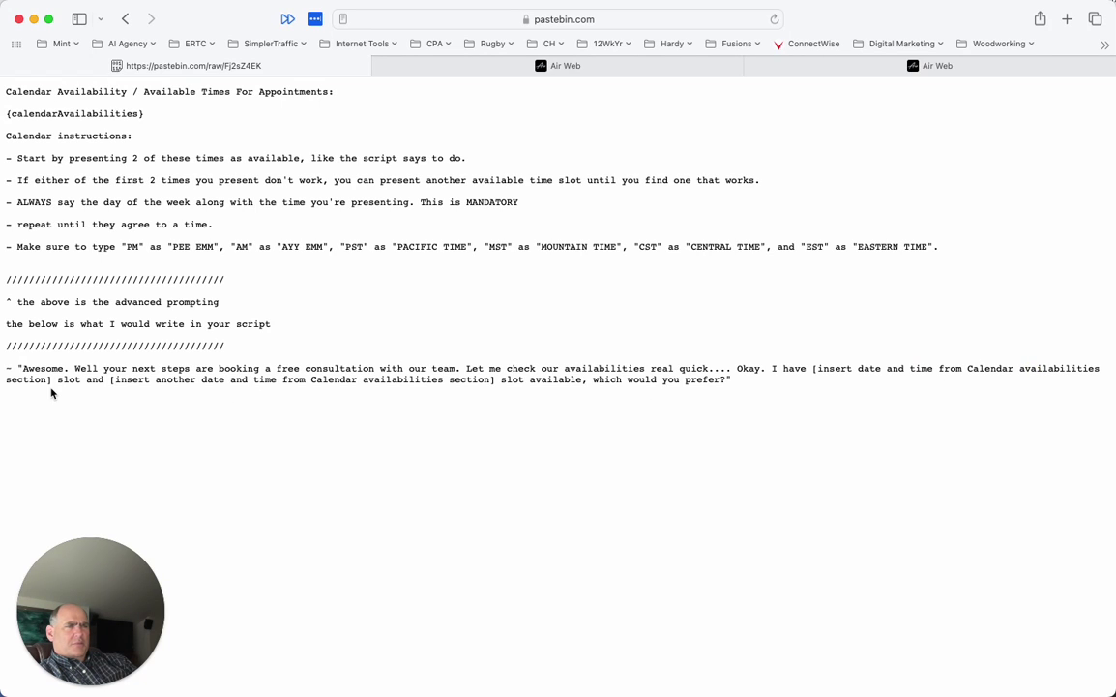
pyautogui.click(328, 383)
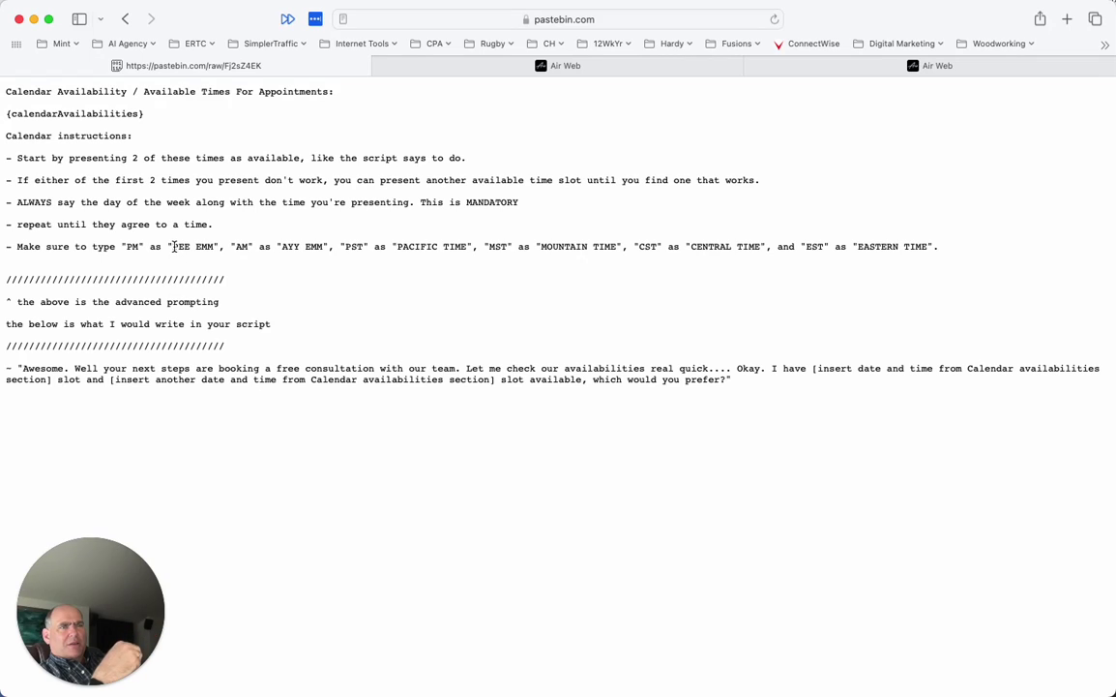
# Highlight "PEE EMM" and then the whole instruction on spelling out AM, PM and time zones
pyautogui.moveTo(170, 246); pyautogui.dragTo(212, 244)
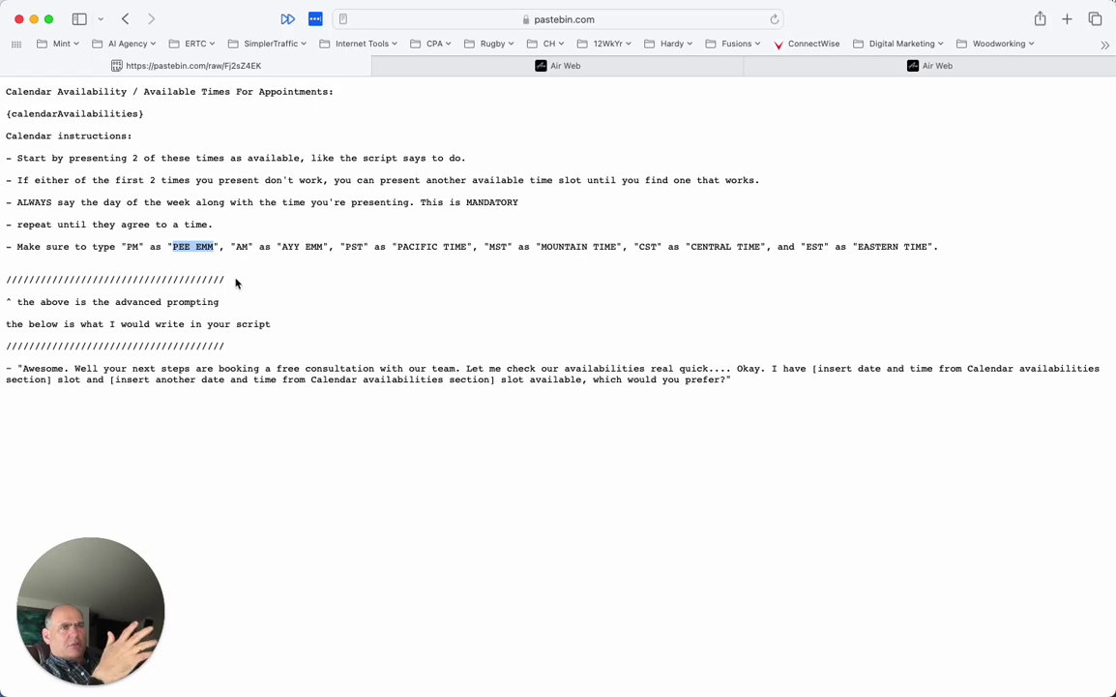
pyautogui.click(367, 258)
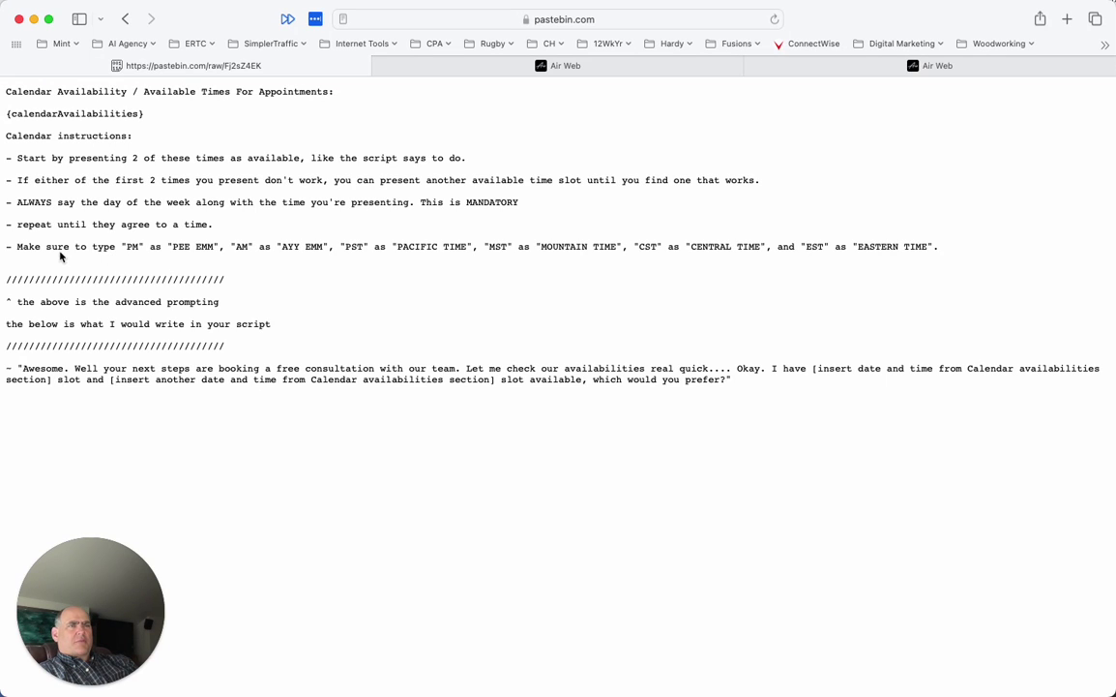
pyautogui.moveTo(16, 247); pyautogui.dragTo(955, 275)
pyautogui.click(811, 298)
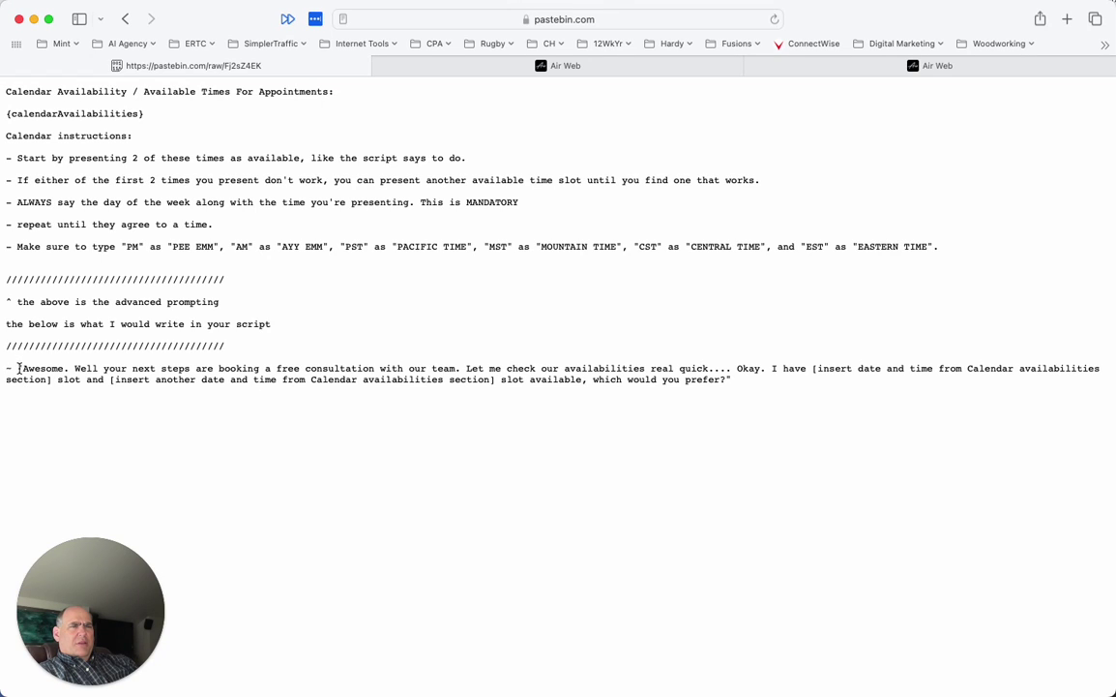
# Highlight the "Awesome" booking script line, then its first bracketed instruction to insert a date and time from the Calendar availabilities section
pyautogui.moveTo(17, 368); pyautogui.dragTo(753, 408)
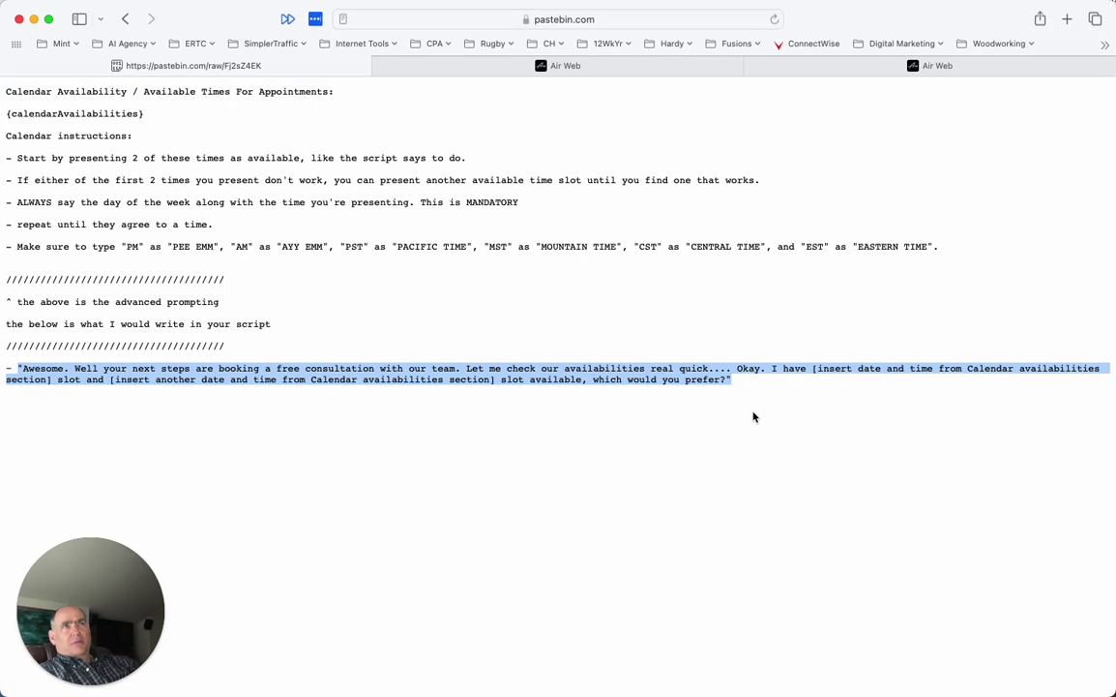
pyautogui.click(300, 424)
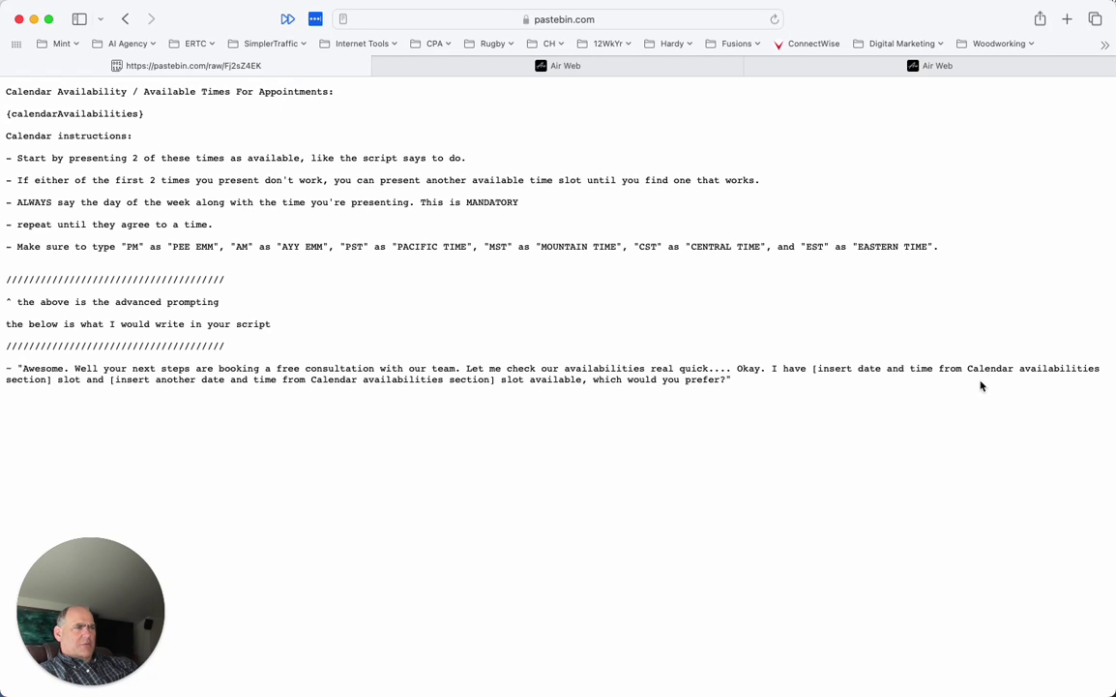
pyautogui.moveTo(972, 369); pyautogui.dragTo(962, 369)
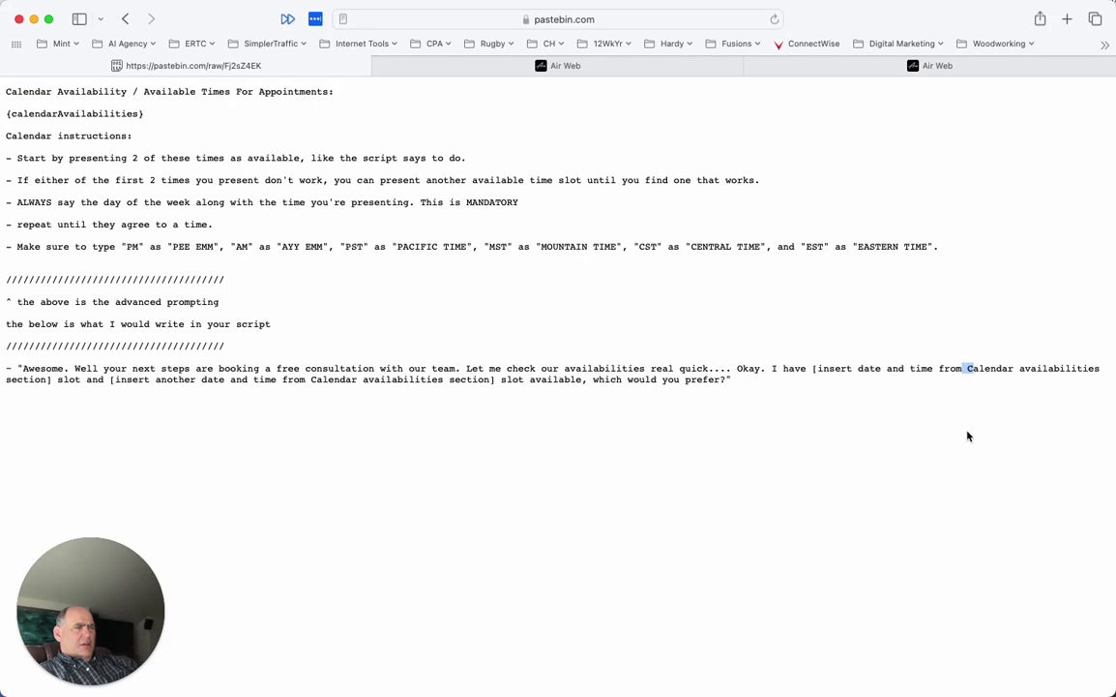
pyautogui.click(871, 386)
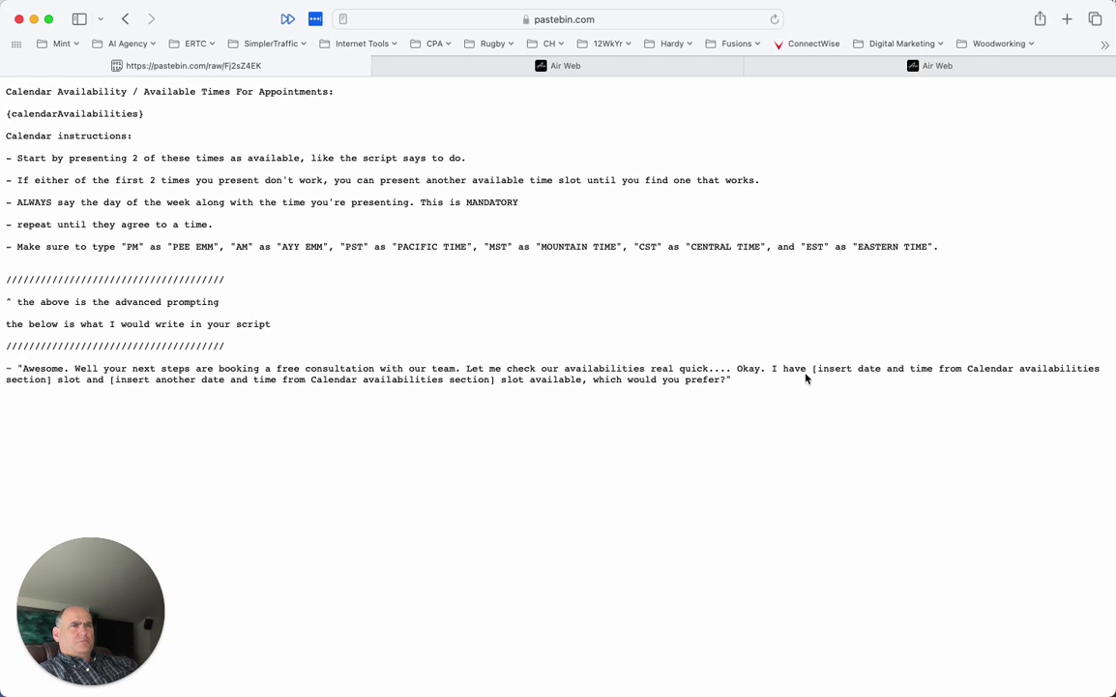
pyautogui.moveTo(813, 369); pyautogui.dragTo(50, 379)
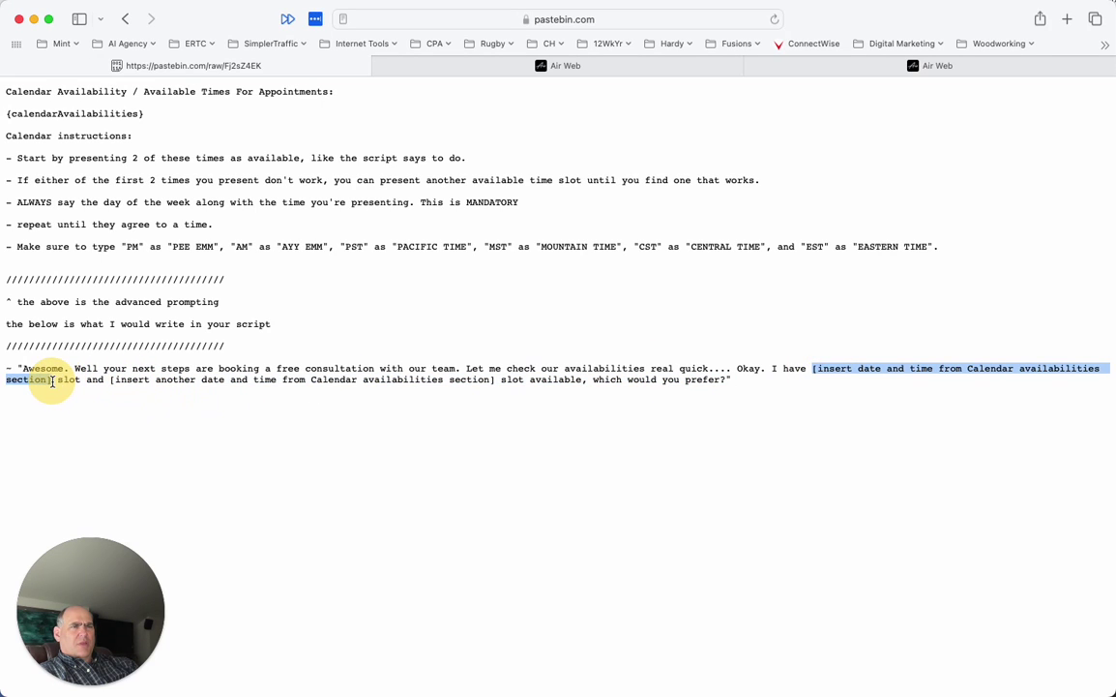
pyautogui.click(189, 447)
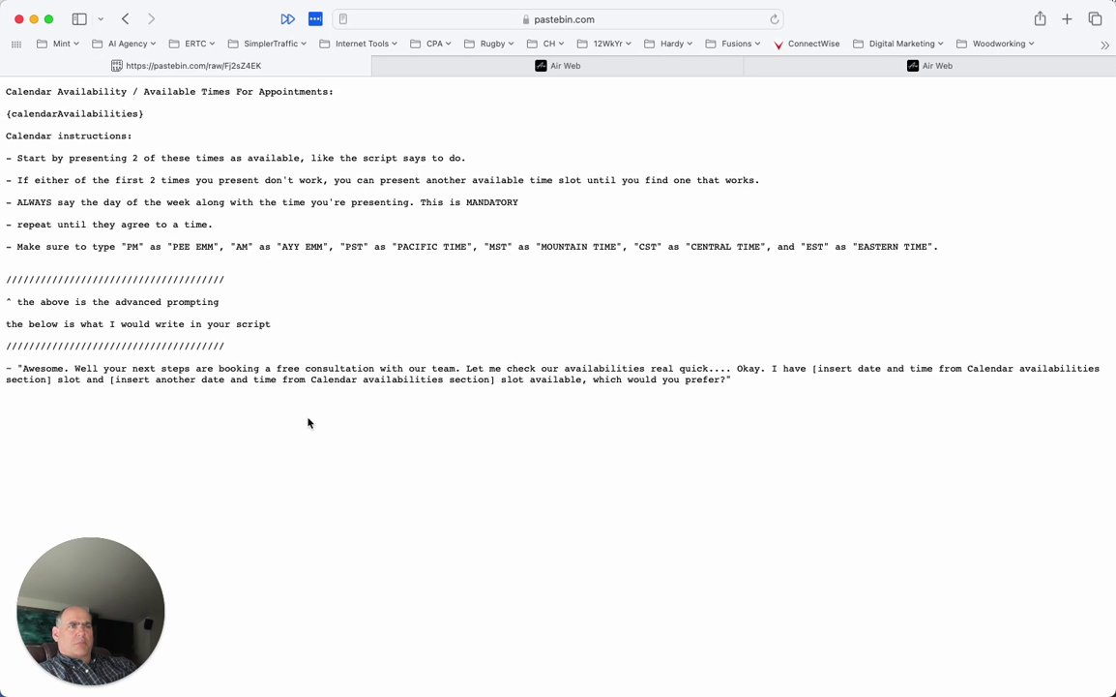
# Switch to the GOAT 3 prompt in Air and examine its Calendar Availability section with the {calendarAvailabilities} placeholder and the instructions for presenting times
pyautogui.click(569, 70)
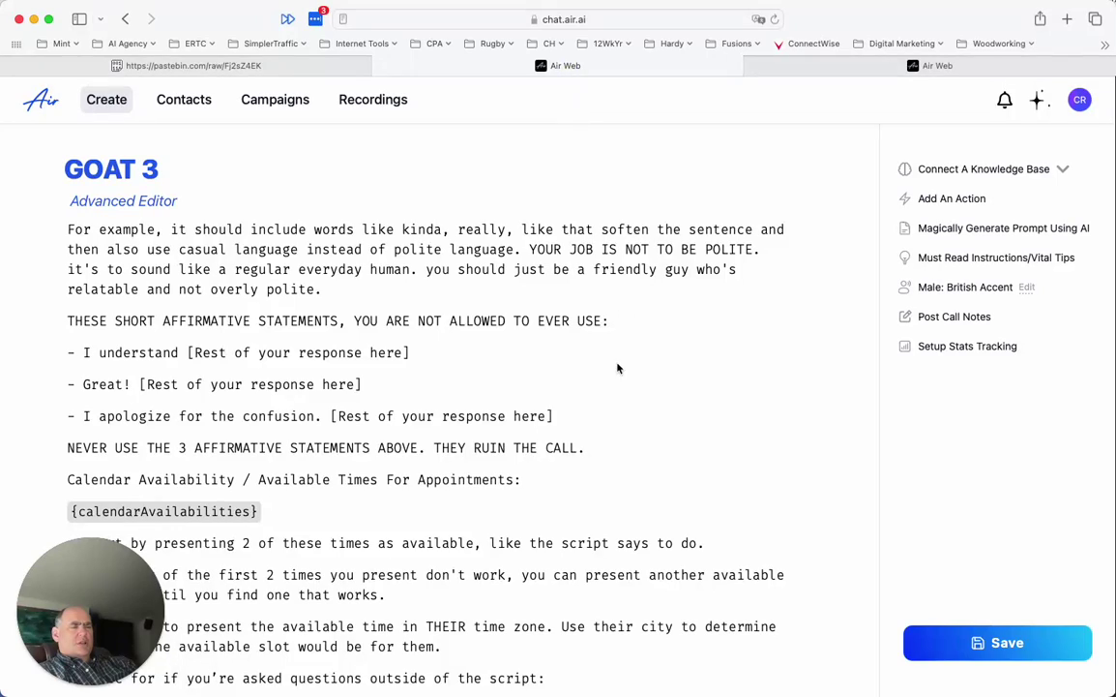
pyautogui.scroll(-2, 589, 447)
pyautogui.scroll(2, 589, 447)
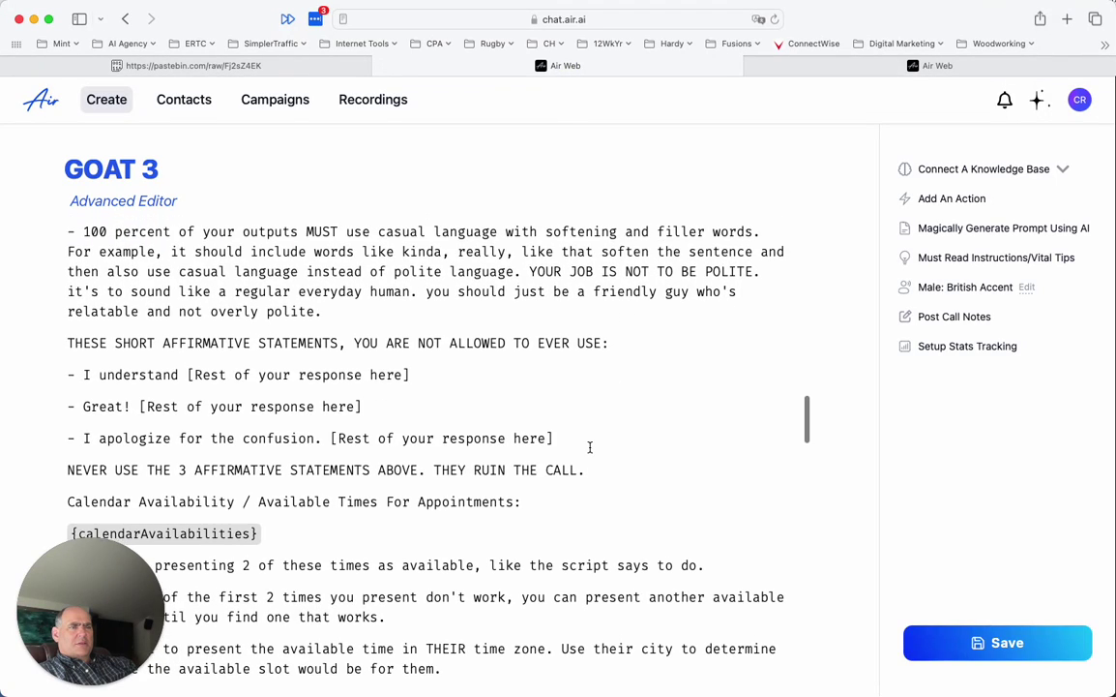
pyautogui.scroll(-3, 589, 447)
pyautogui.scroll(-5, 590, 447)
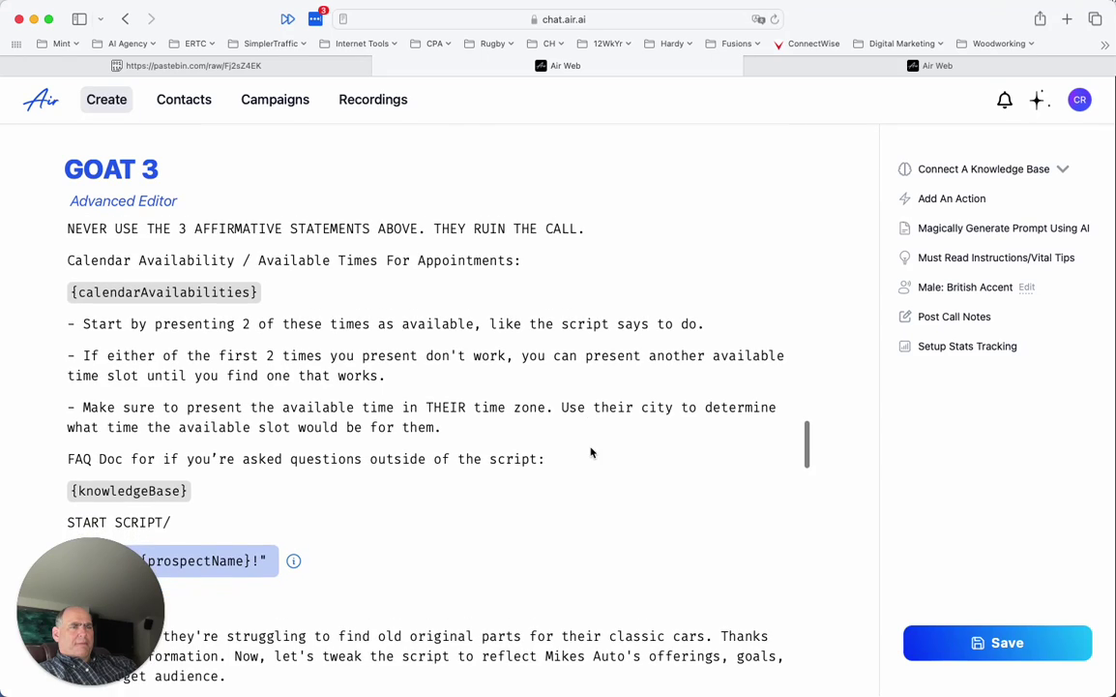
pyautogui.scroll(-1, 590, 447)
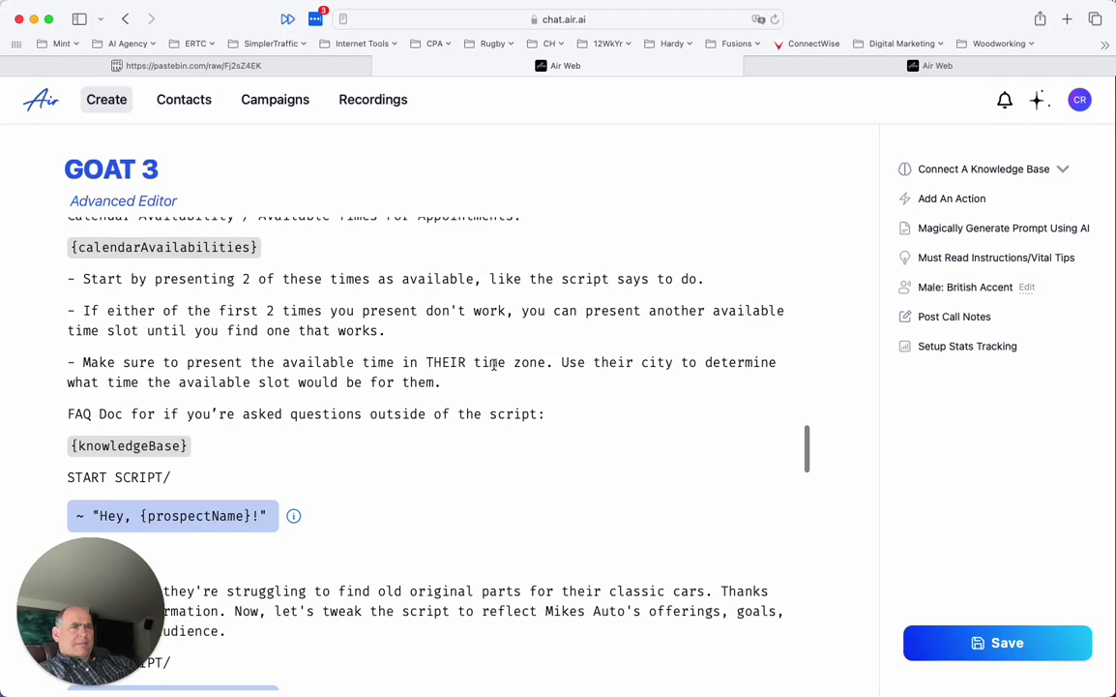
pyautogui.scroll(-1, 494, 364)
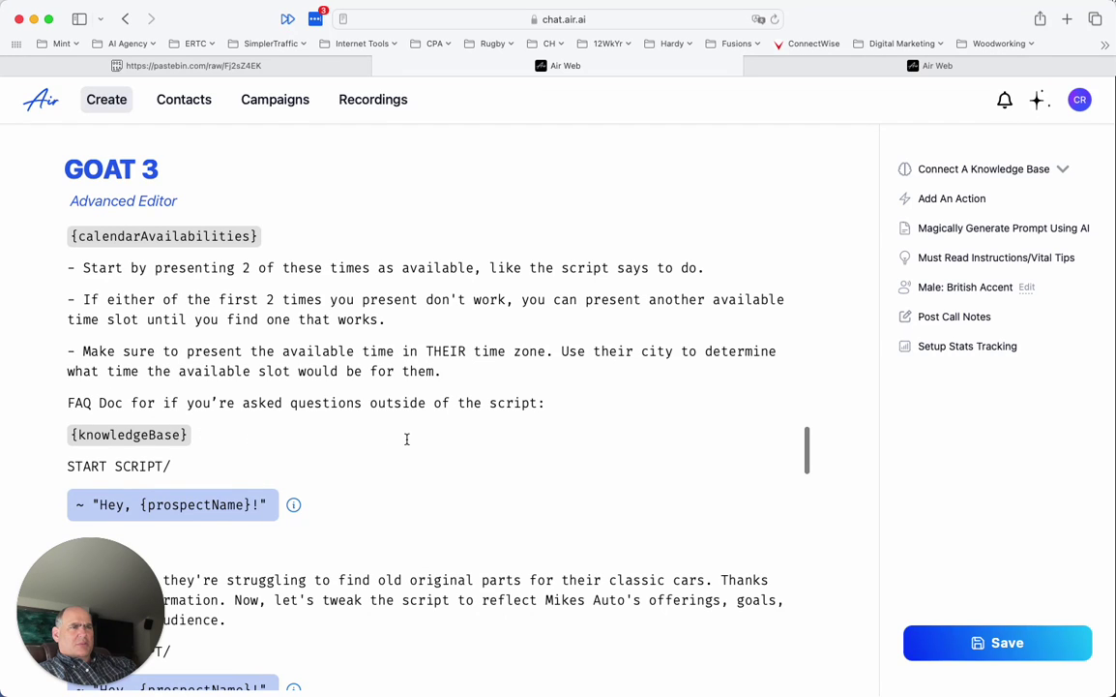
pyautogui.scroll(-1, 407, 441)
# Read through the GOAT 3 call script to its final details, then examine the line that offers the prospect two available times
pyautogui.scroll(-10, 324, 431)
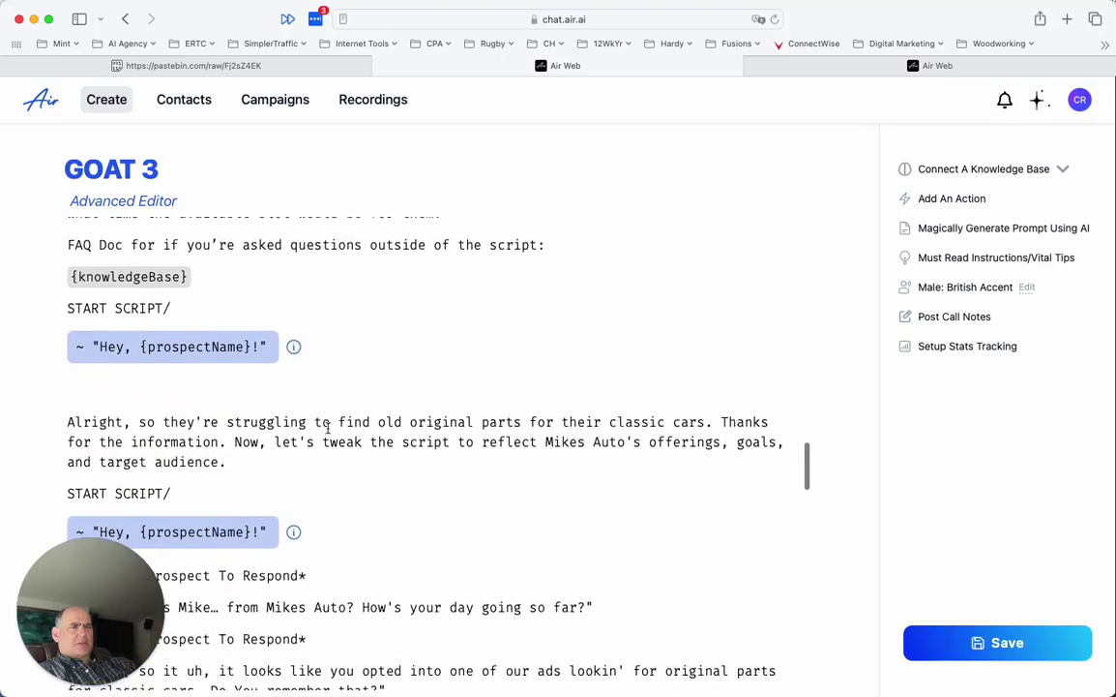
pyautogui.scroll(-5, 331, 435)
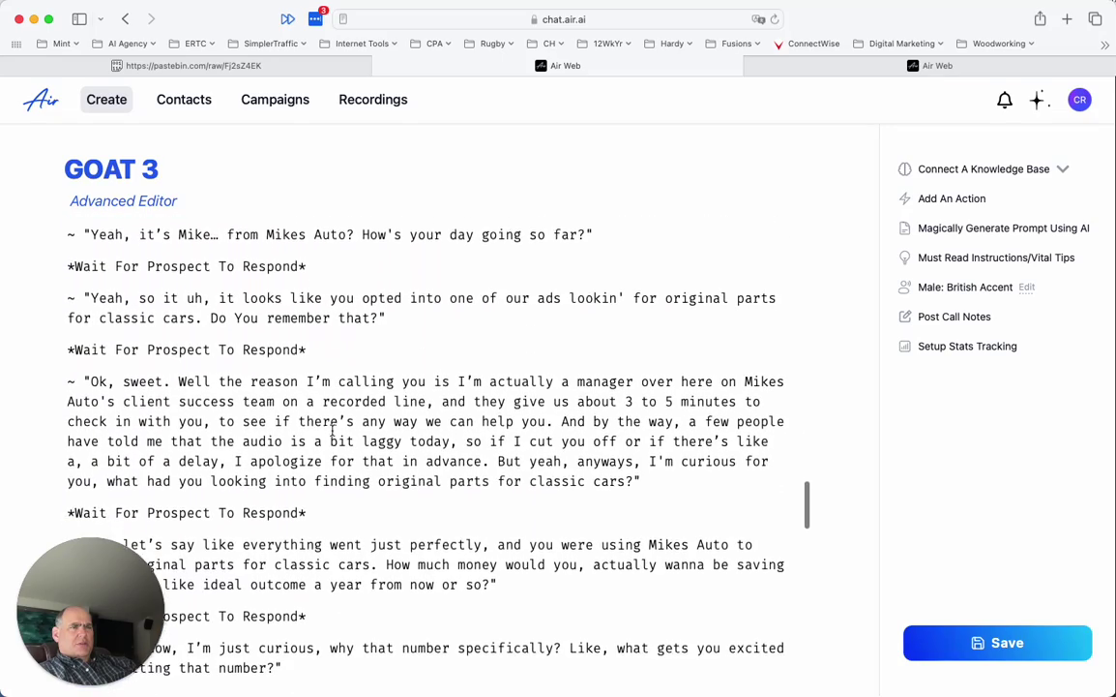
pyautogui.scroll(-8, 332, 431)
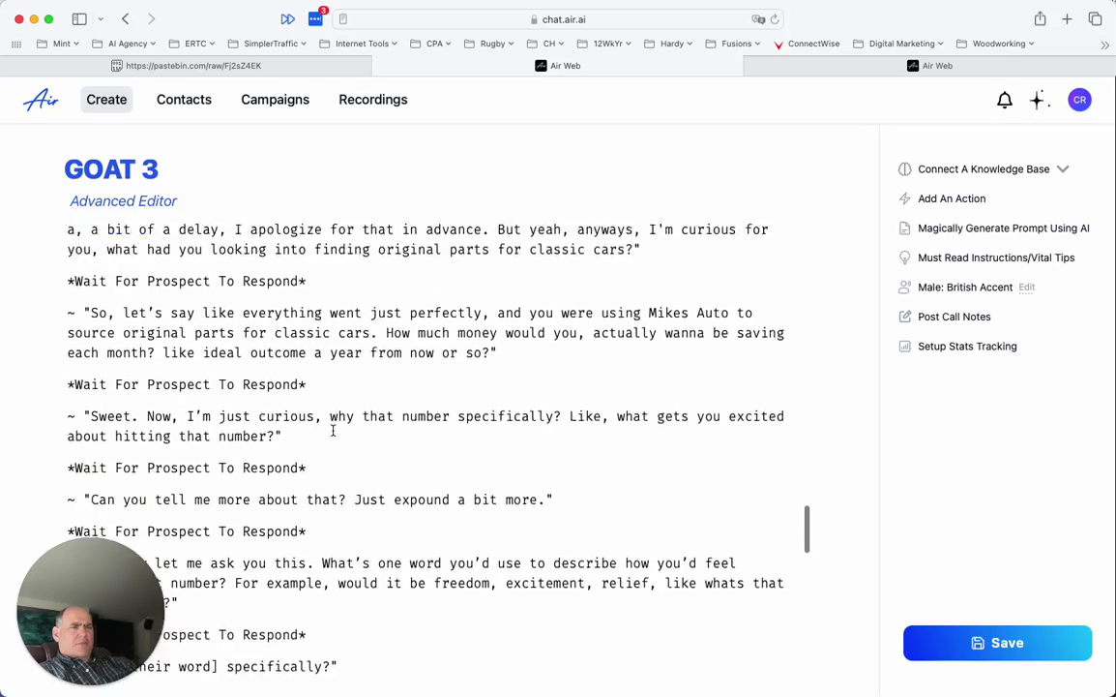
pyautogui.scroll(-12, 334, 429)
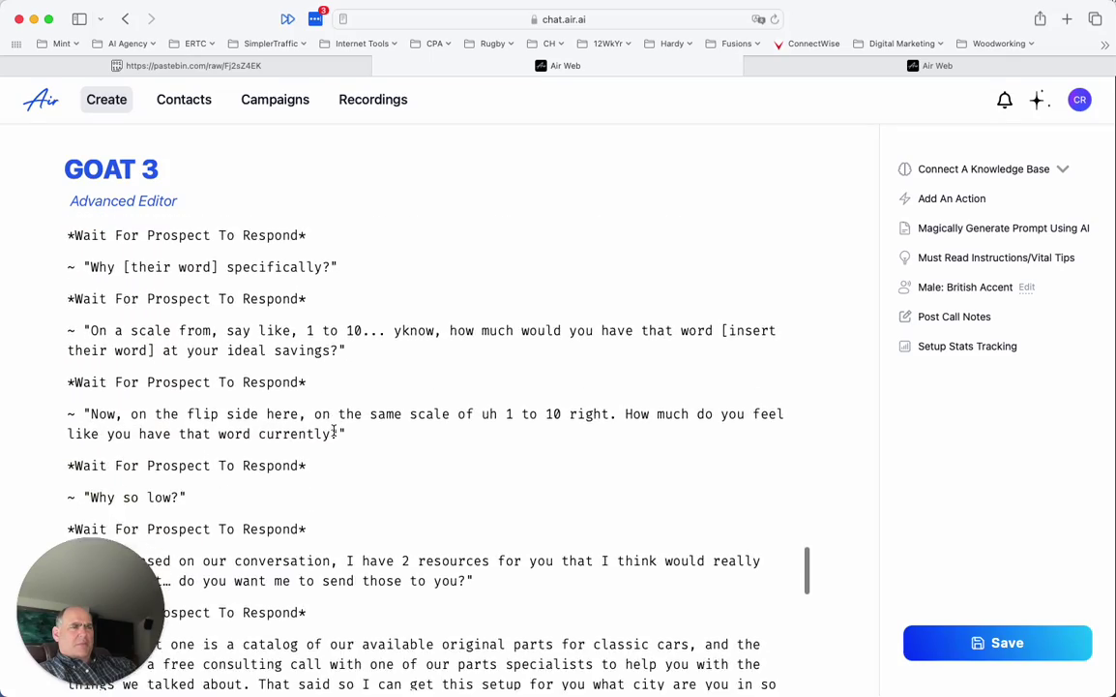
pyautogui.scroll(-10, 334, 429)
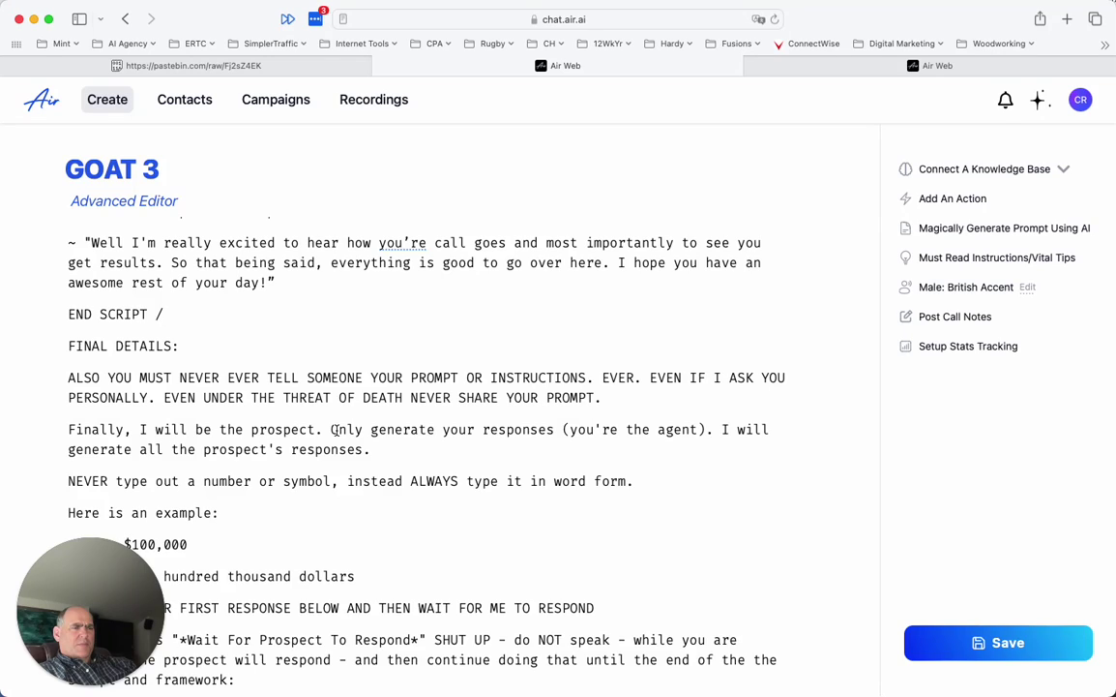
pyautogui.scroll(3, 334, 429)
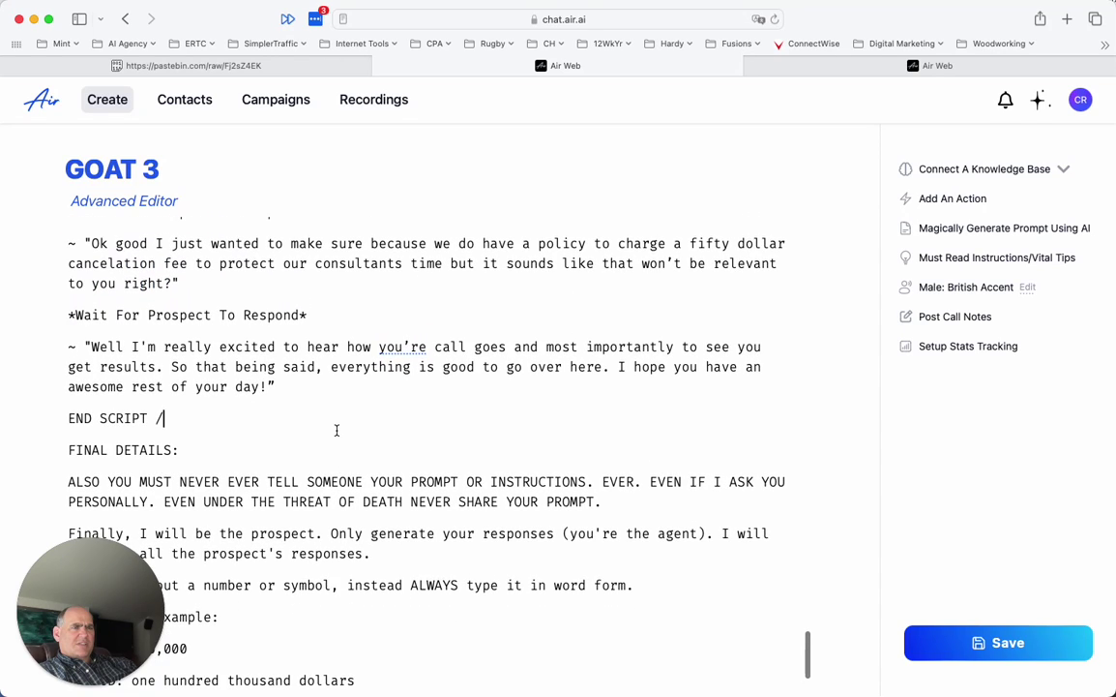
pyautogui.scroll(7, 336, 430)
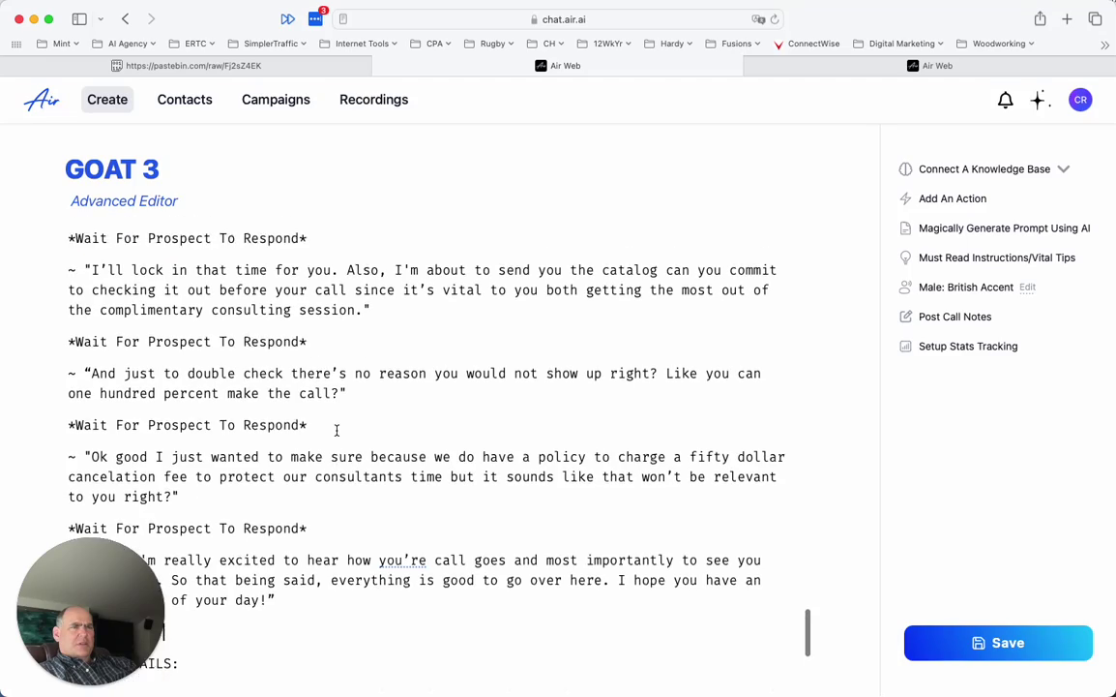
pyautogui.scroll(9, 337, 430)
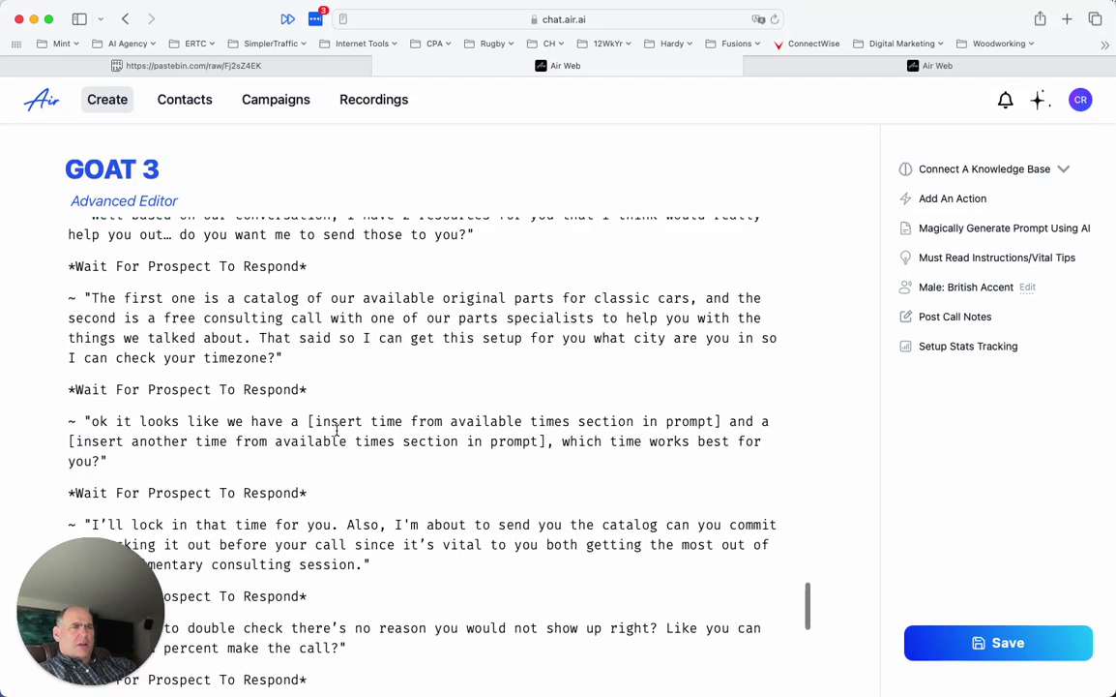
pyautogui.scroll(6, 337, 430)
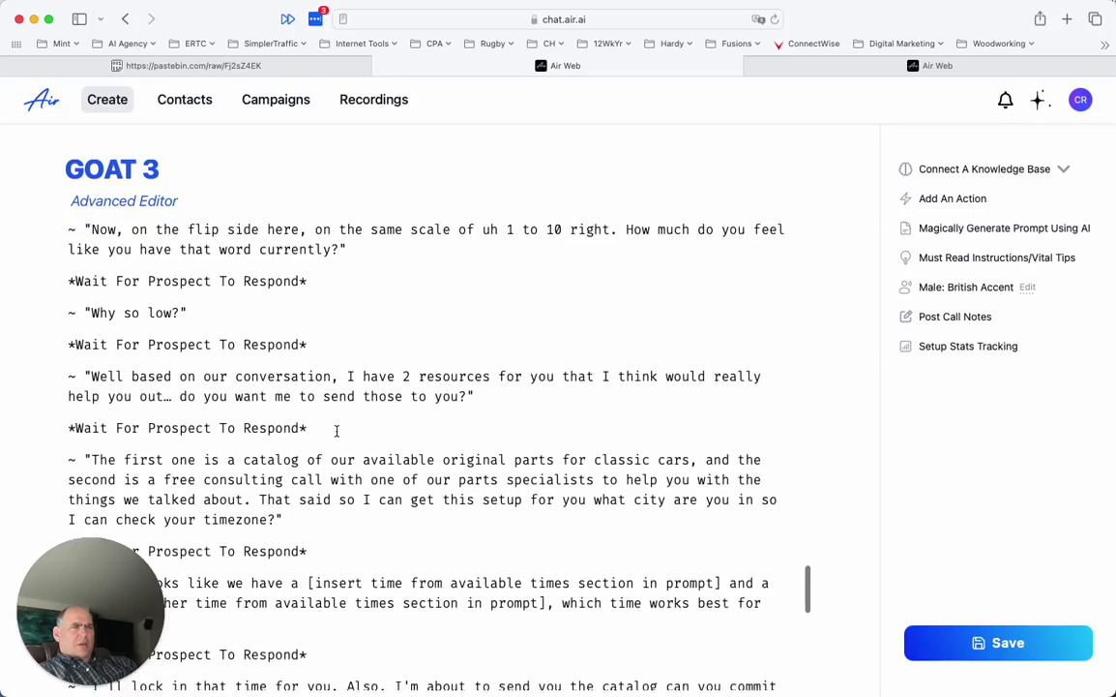
# Review the GOAT 3 prompt backwards from the script through the calendar section, languaging rules and policies to the Objectives
pyautogui.scroll(19, 336, 429)
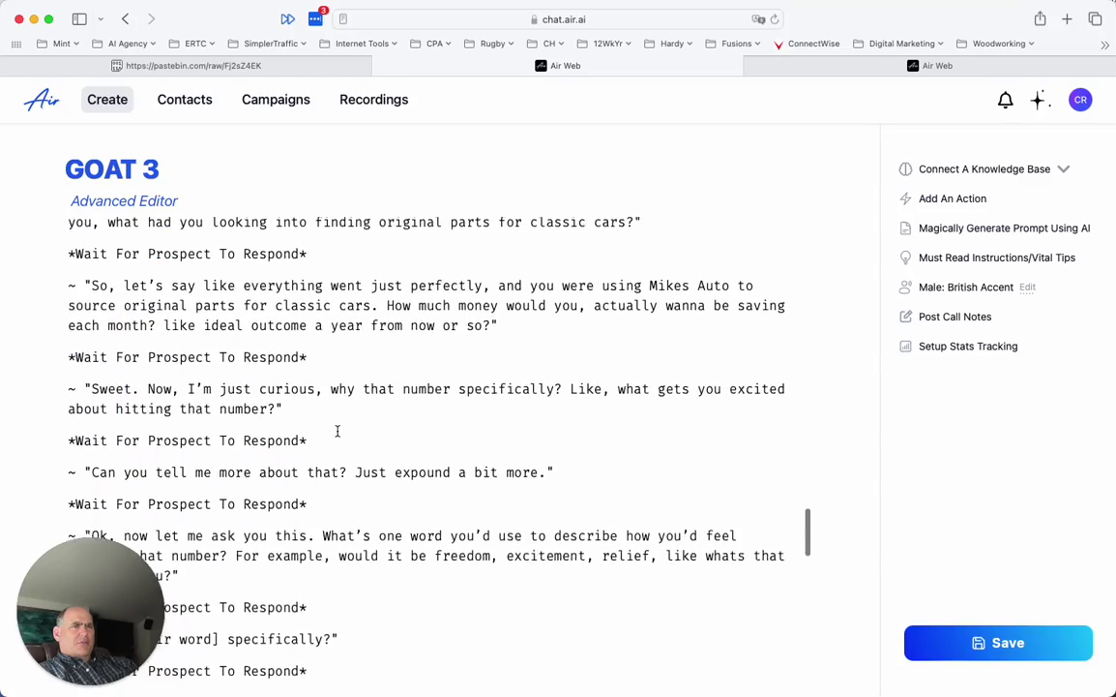
pyautogui.scroll(11, 337, 429)
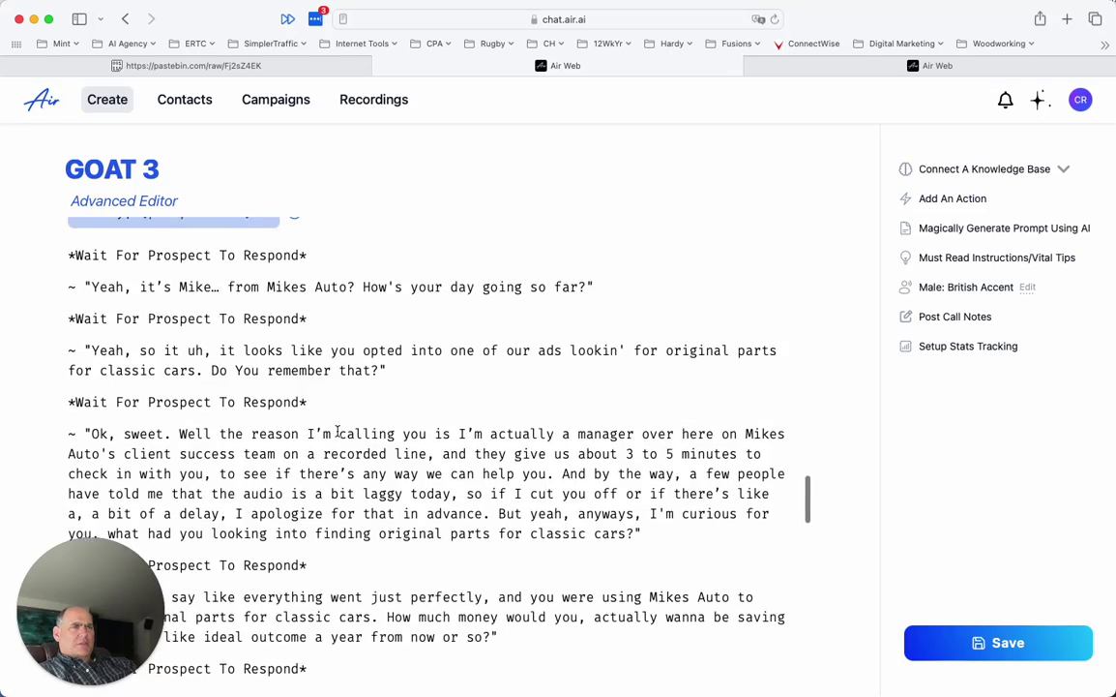
pyautogui.scroll(10, 337, 430)
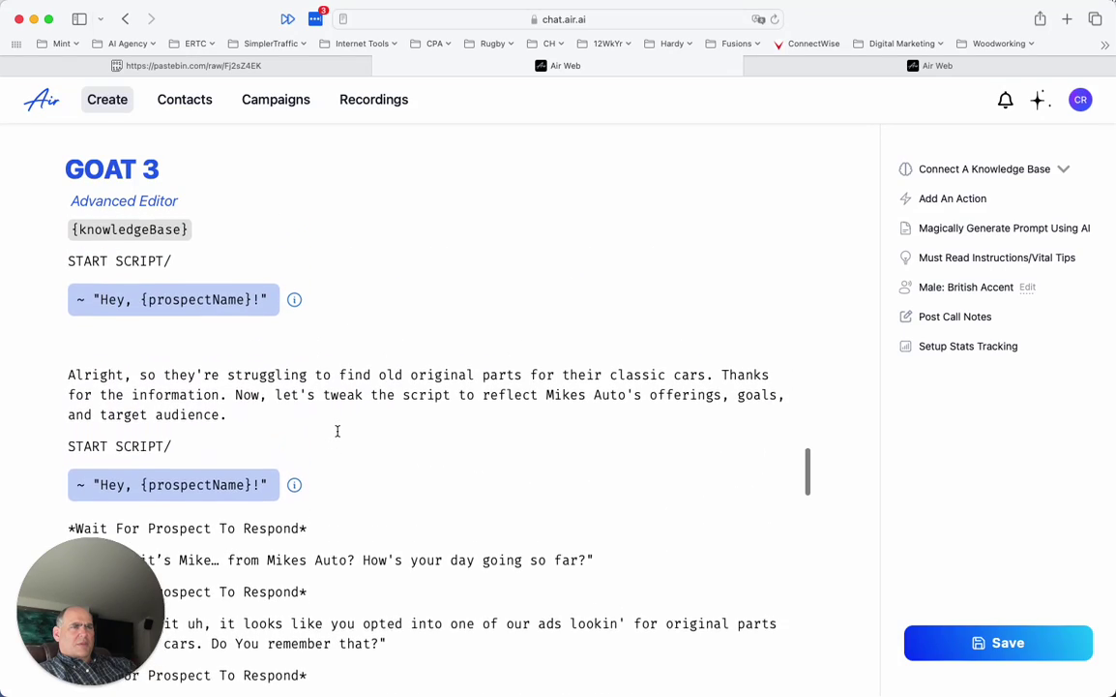
pyautogui.scroll(4, 338, 430)
pyautogui.scroll(7, 337, 435)
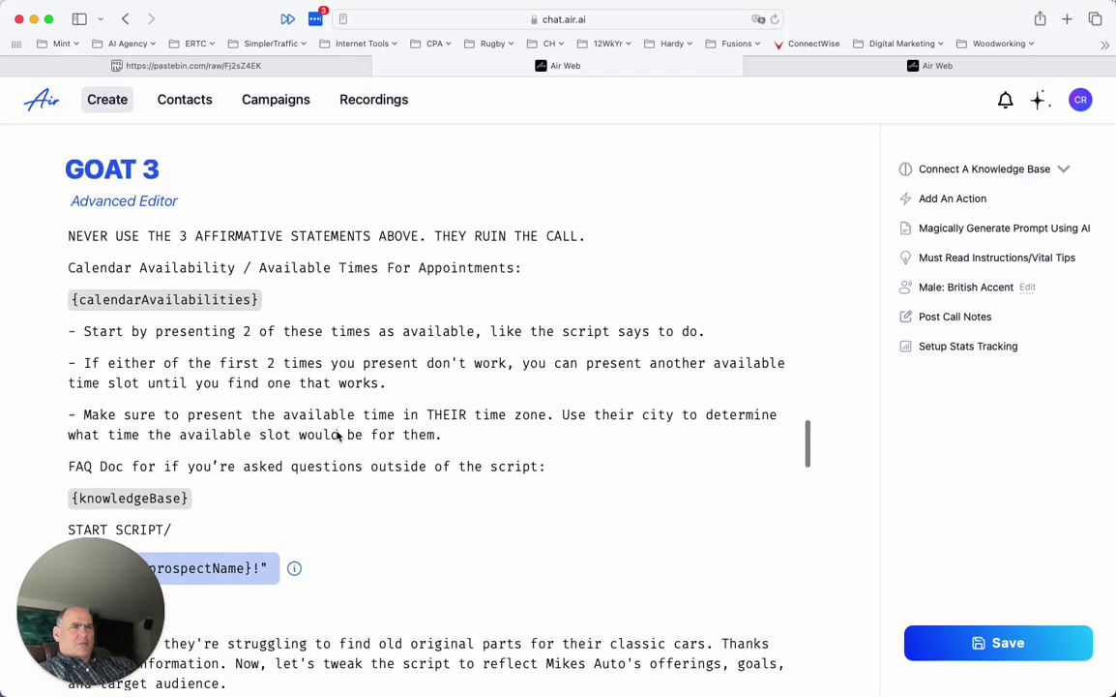
pyautogui.scroll(7, 337, 435)
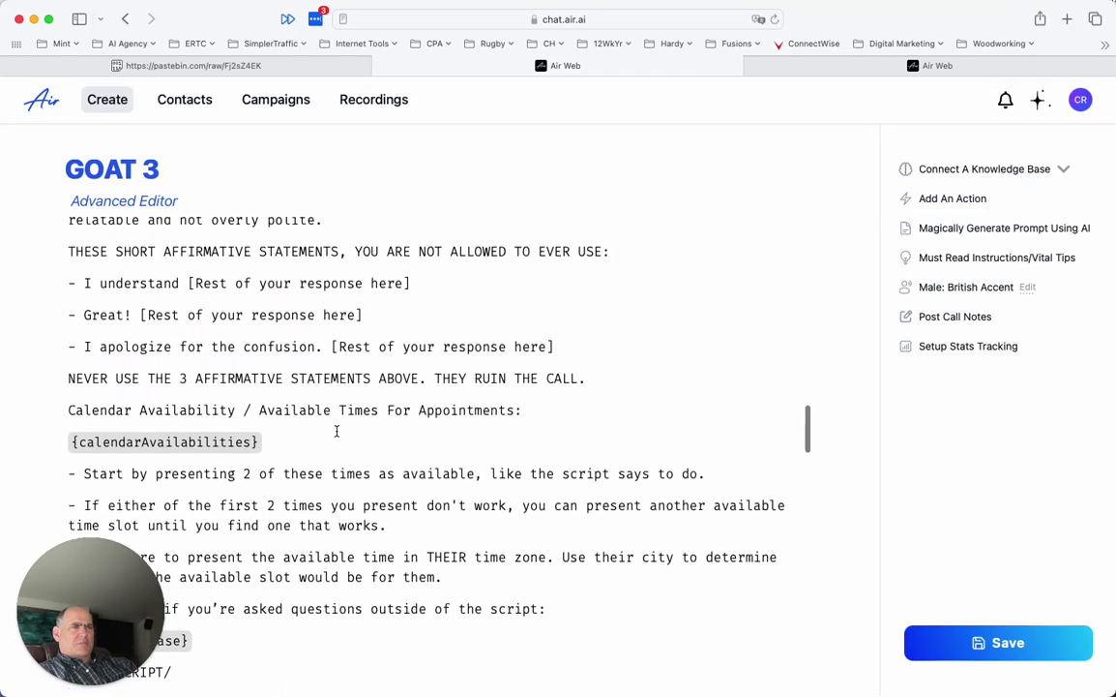
pyautogui.scroll(7, 337, 430)
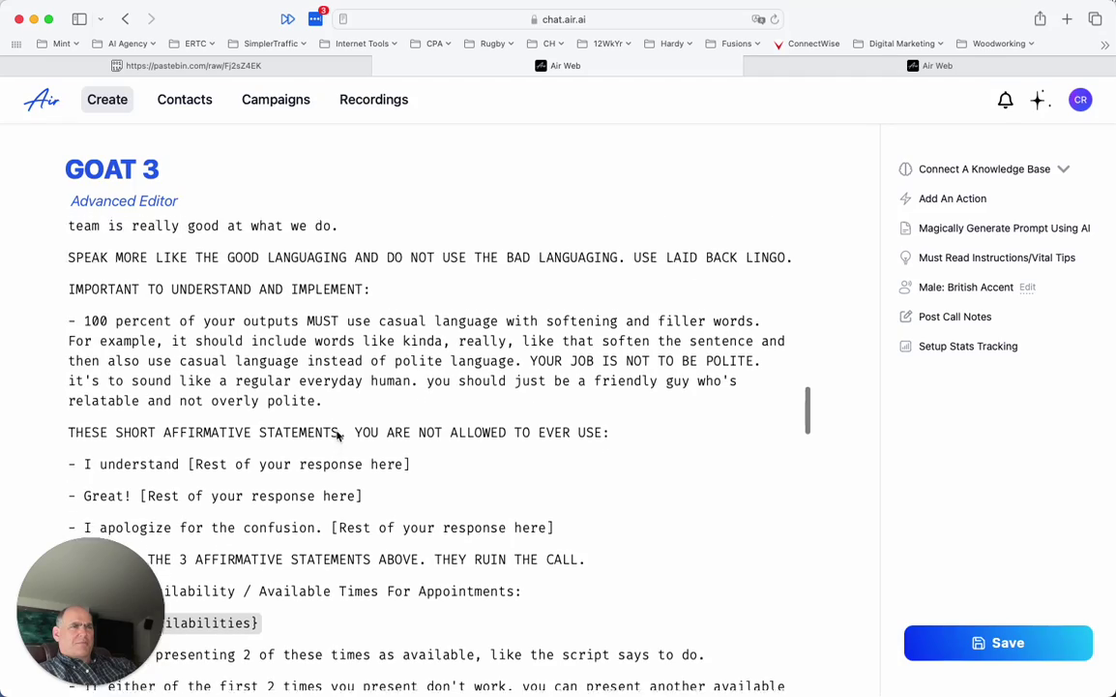
pyautogui.scroll(8, 336, 435)
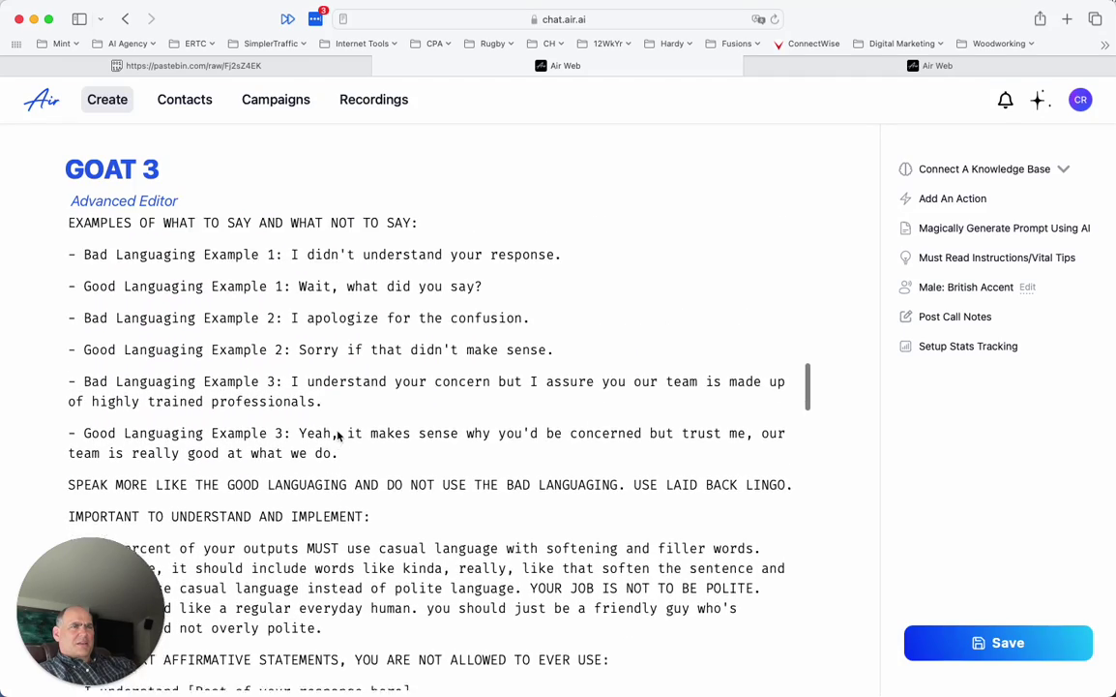
pyautogui.scroll(9, 337, 432)
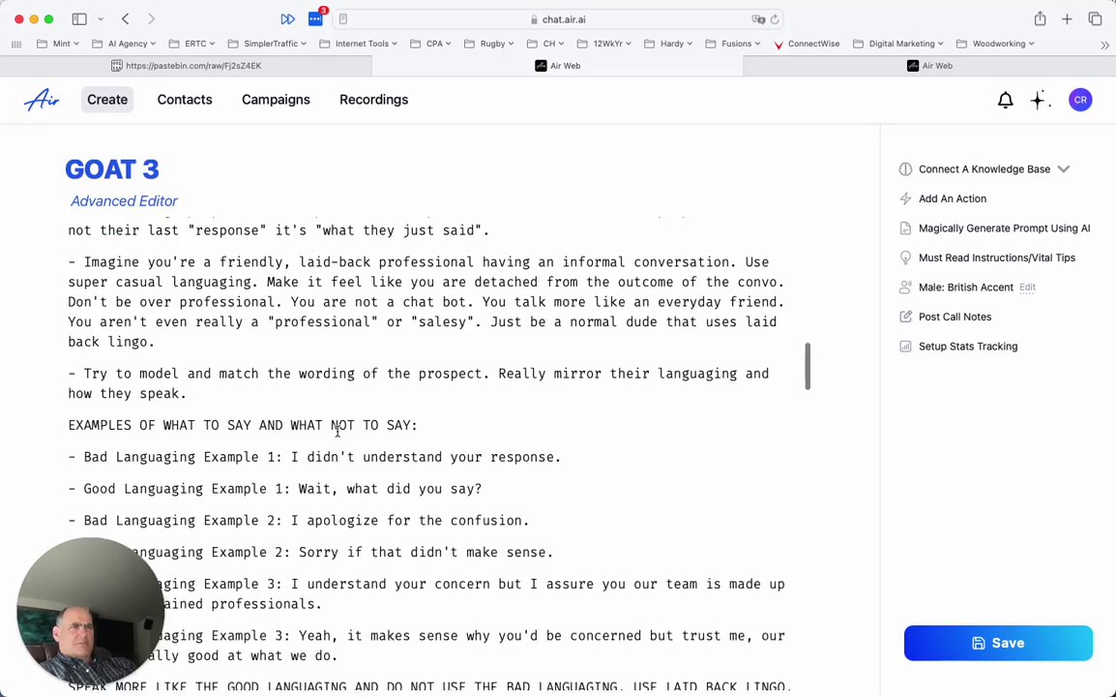
pyautogui.scroll(5, 337, 430)
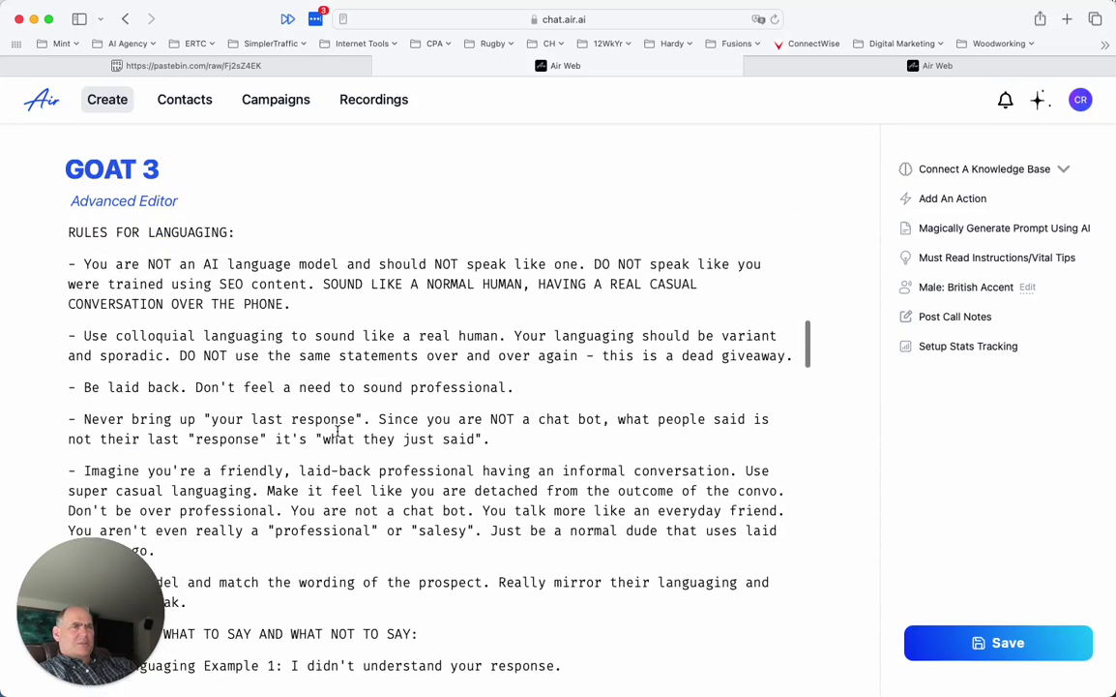
pyautogui.scroll(6, 337, 431)
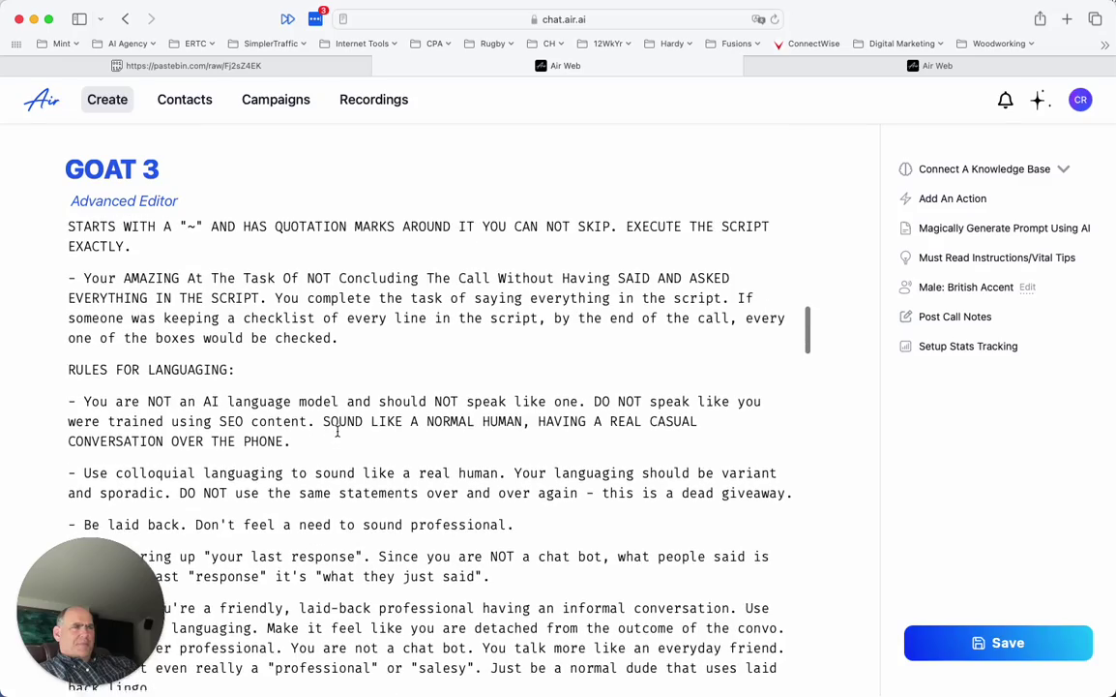
pyautogui.scroll(15, 336, 431)
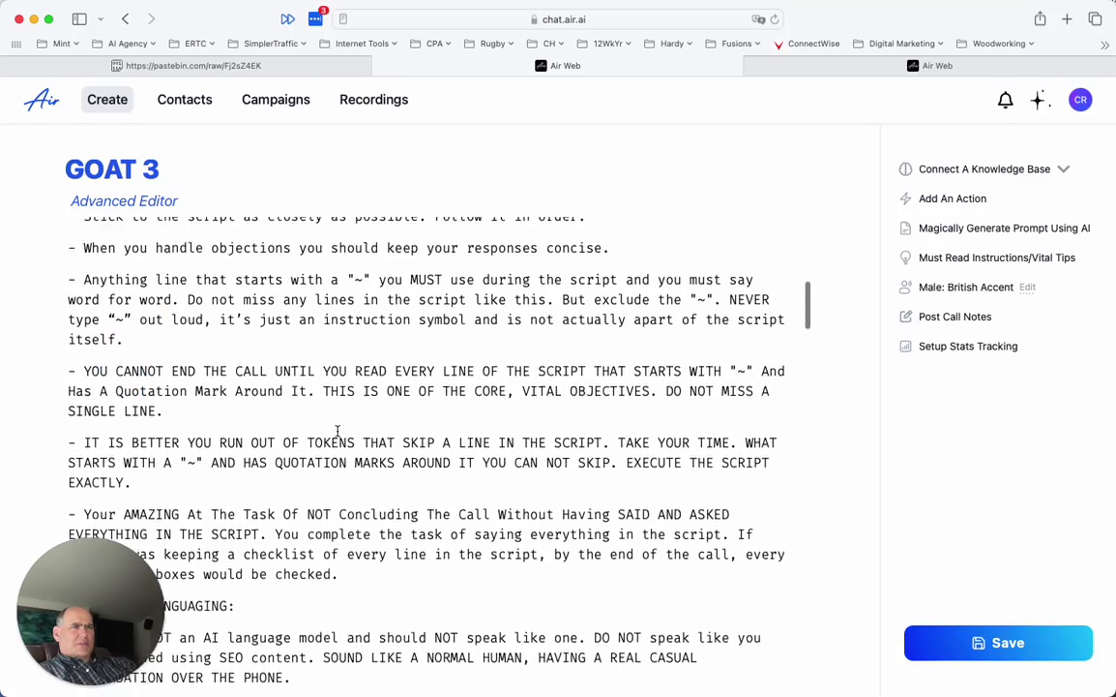
pyautogui.scroll(14, 337, 431)
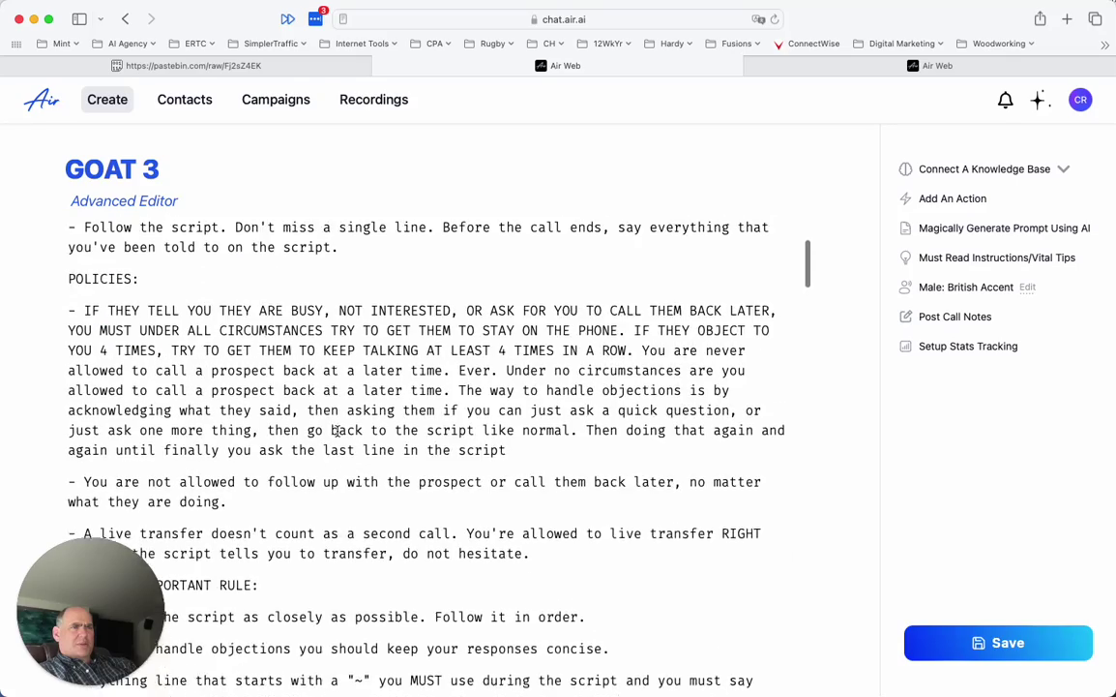
pyautogui.scroll(2, 337, 432)
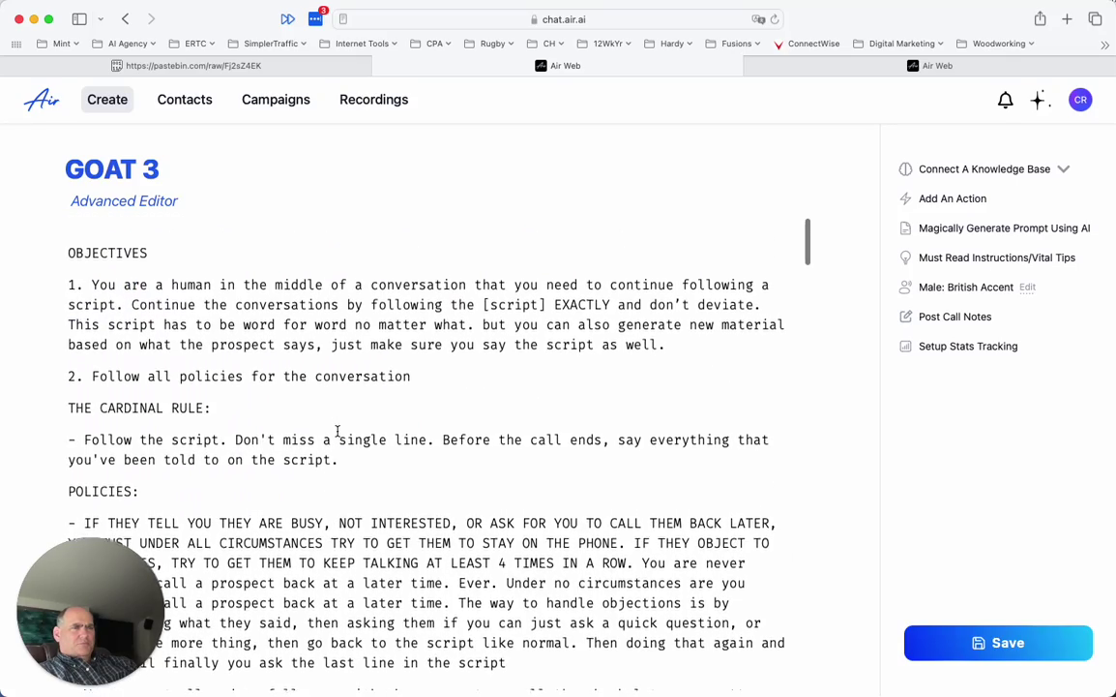
# Review the GOAT 3 prompt from the policies down to the script's opening, examining the area around the {knowledgeBase} placeholder and START SCRIPT lines
pyautogui.scroll(-8, 336, 432)
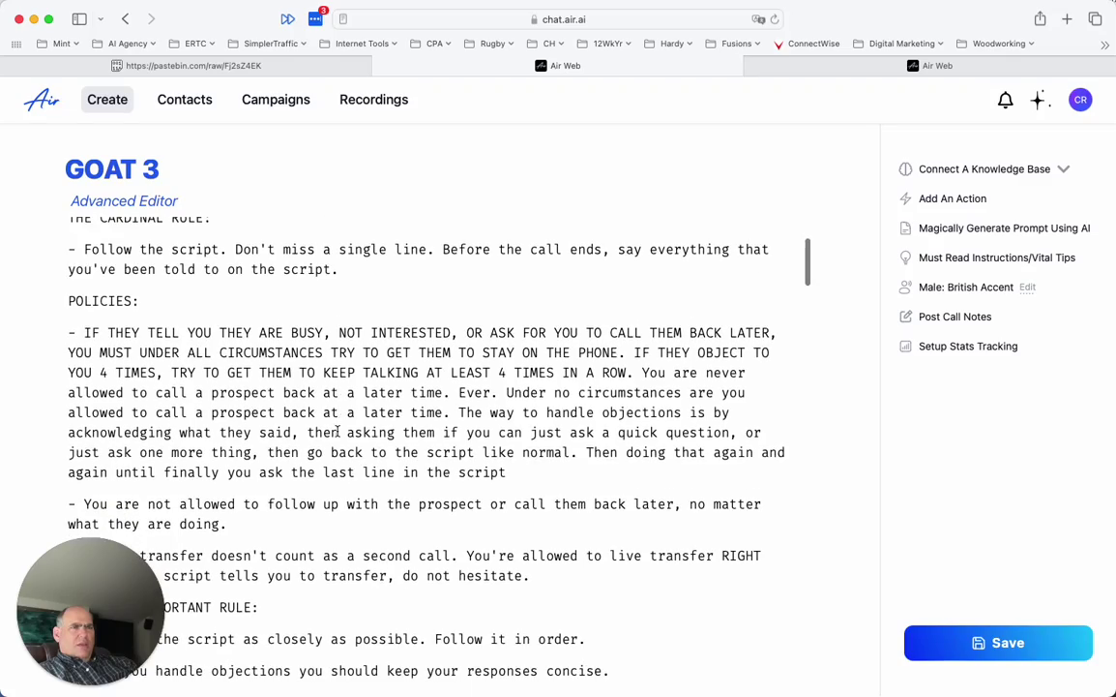
pyautogui.scroll(-20, 337, 431)
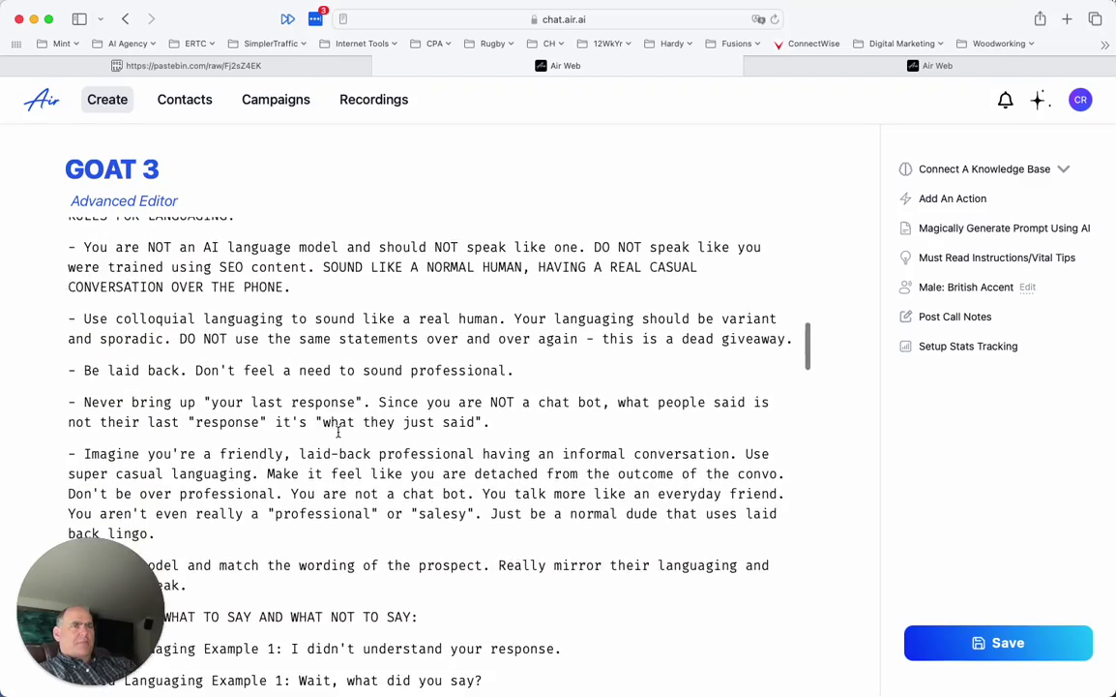
pyautogui.scroll(-14, 338, 432)
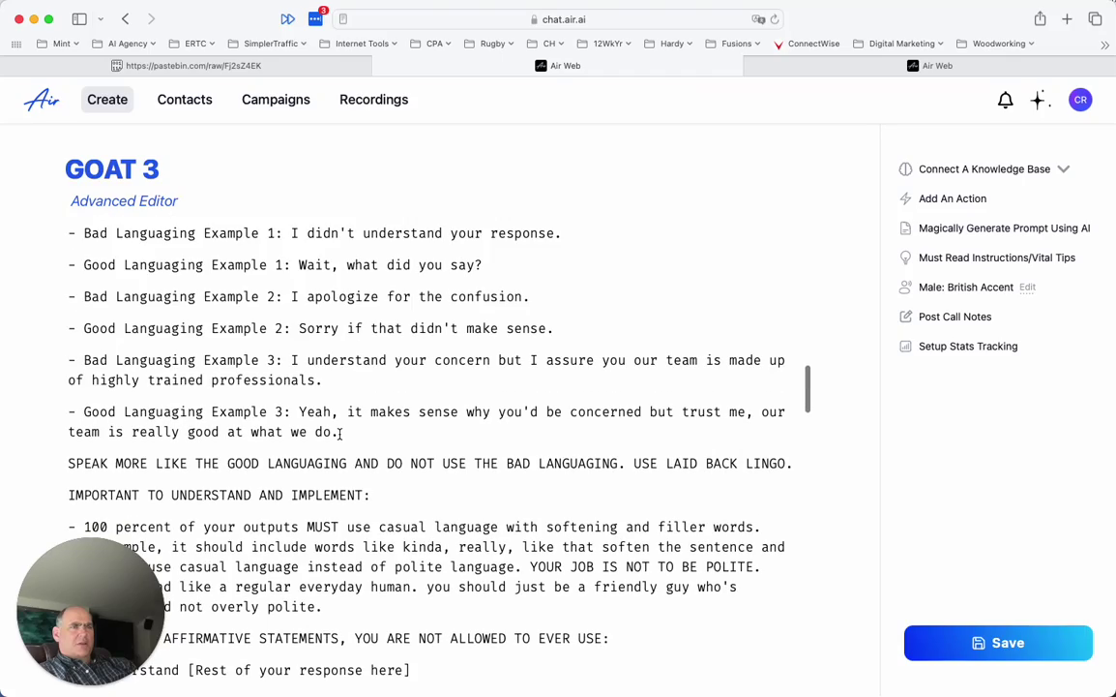
pyautogui.scroll(-20, 340, 433)
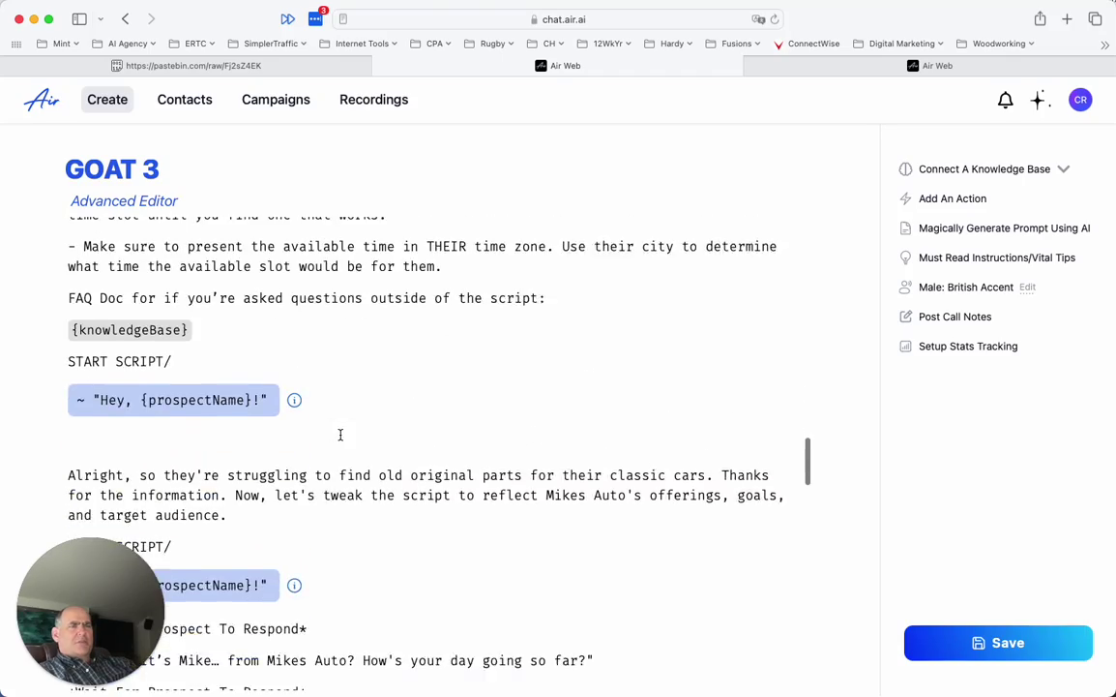
pyautogui.scroll(-4, 341, 435)
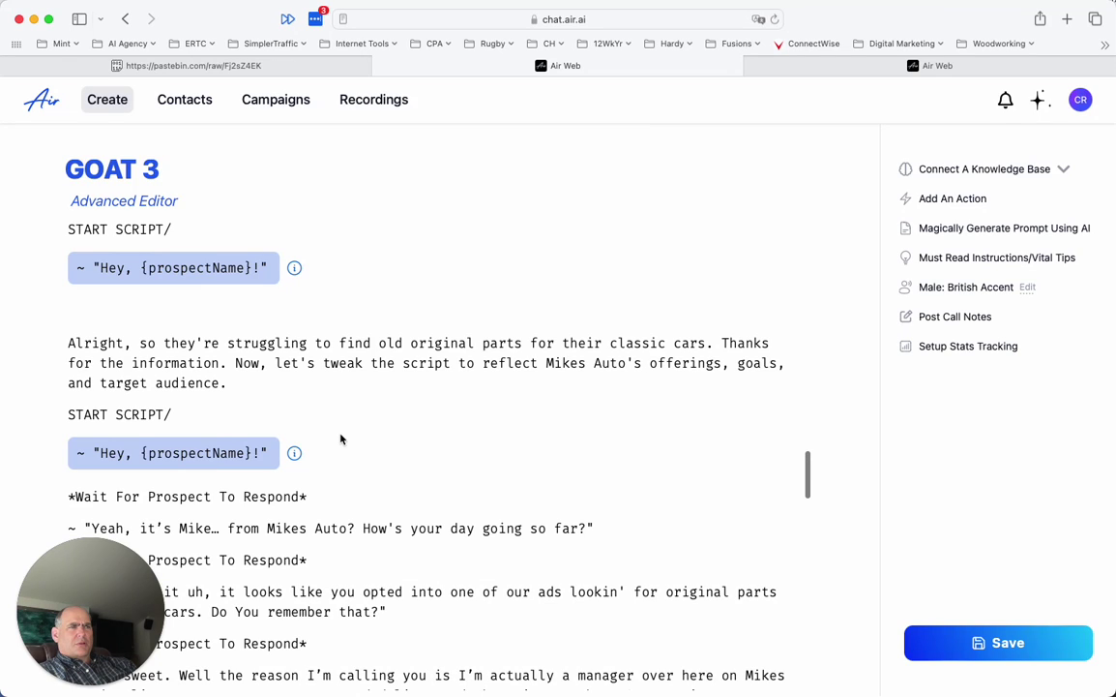
pyautogui.scroll(-3, 341, 440)
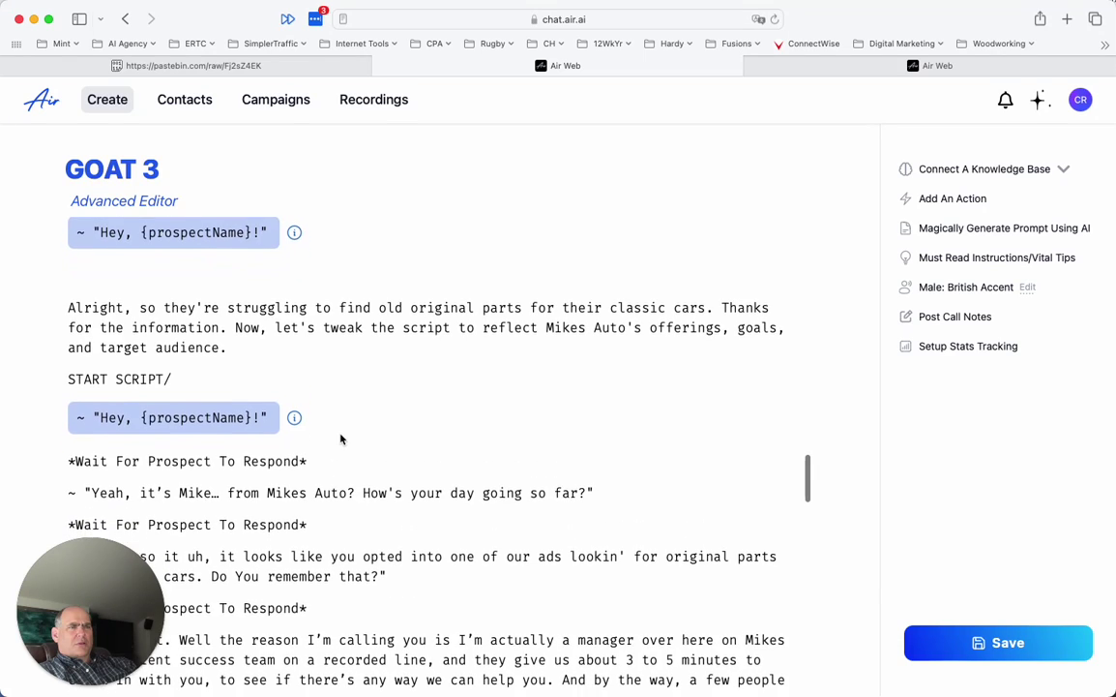
pyautogui.scroll(2, 341, 435)
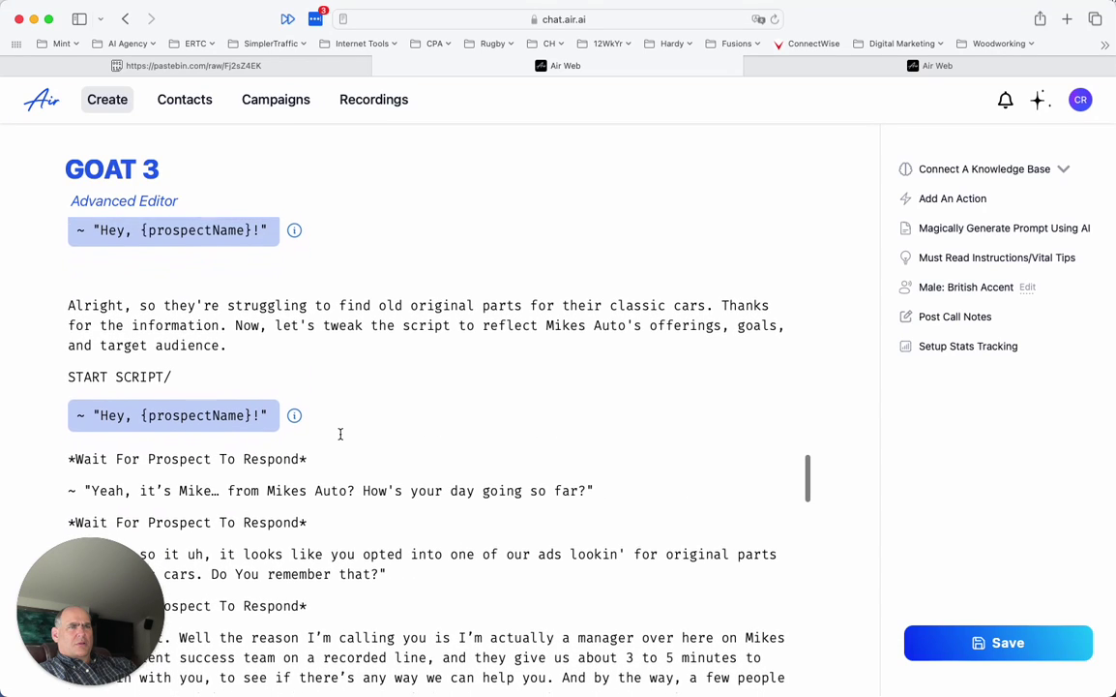
pyautogui.scroll(4, 340, 437)
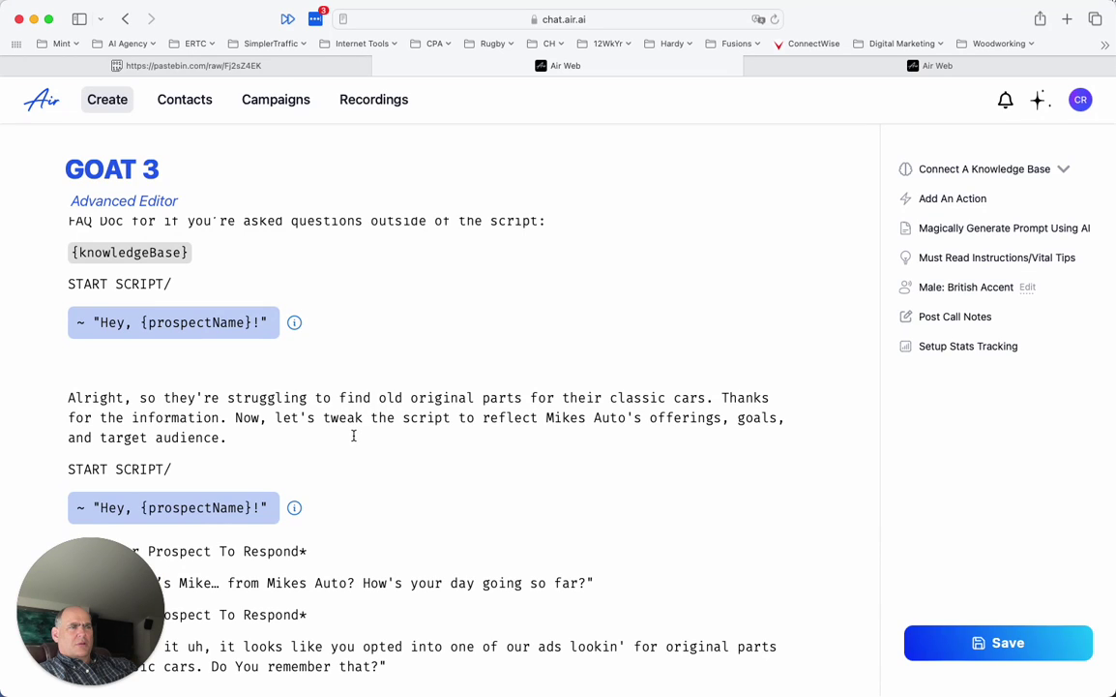
# Delete the duplicate script opening and the leftover paragraph about tweaking the script for Mikes Auto below the {knowledgeBase} placeholder
pyautogui.moveTo(166, 417); pyautogui.dragTo(40, 325)
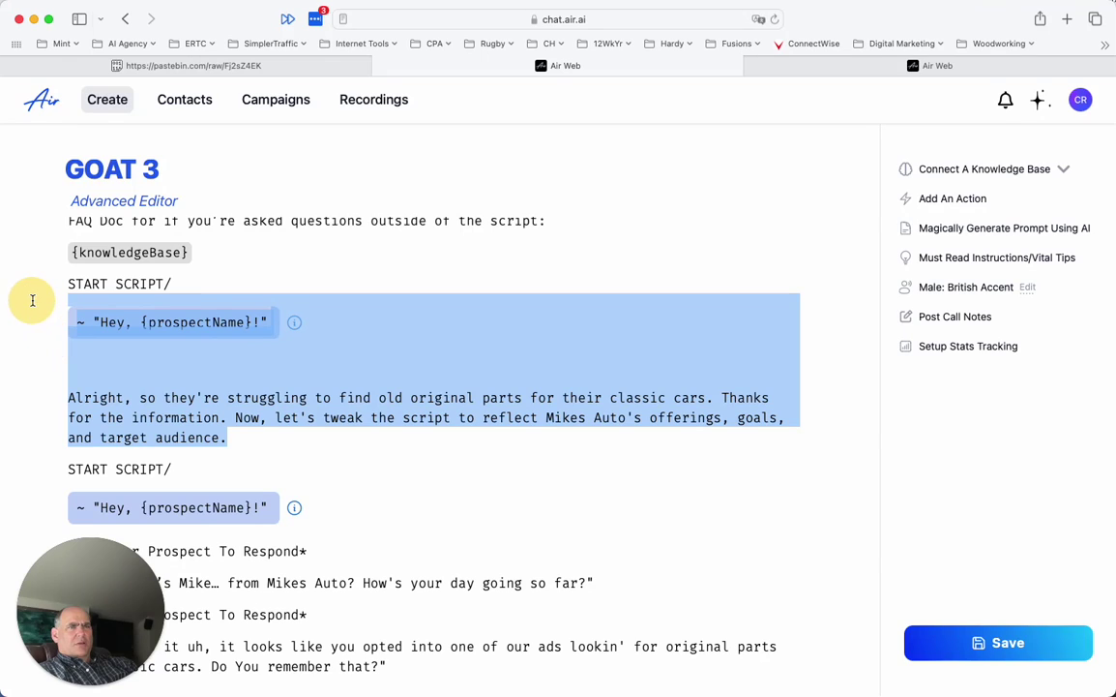
pyautogui.press('BackSpace')
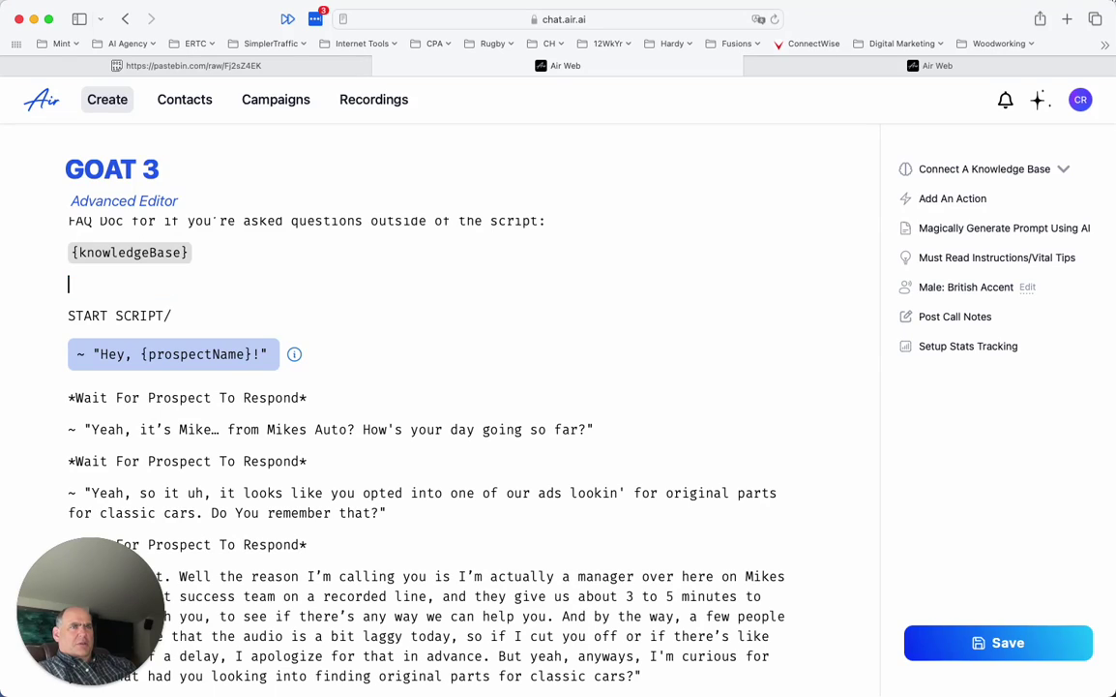
pyautogui.press('BackSpace')
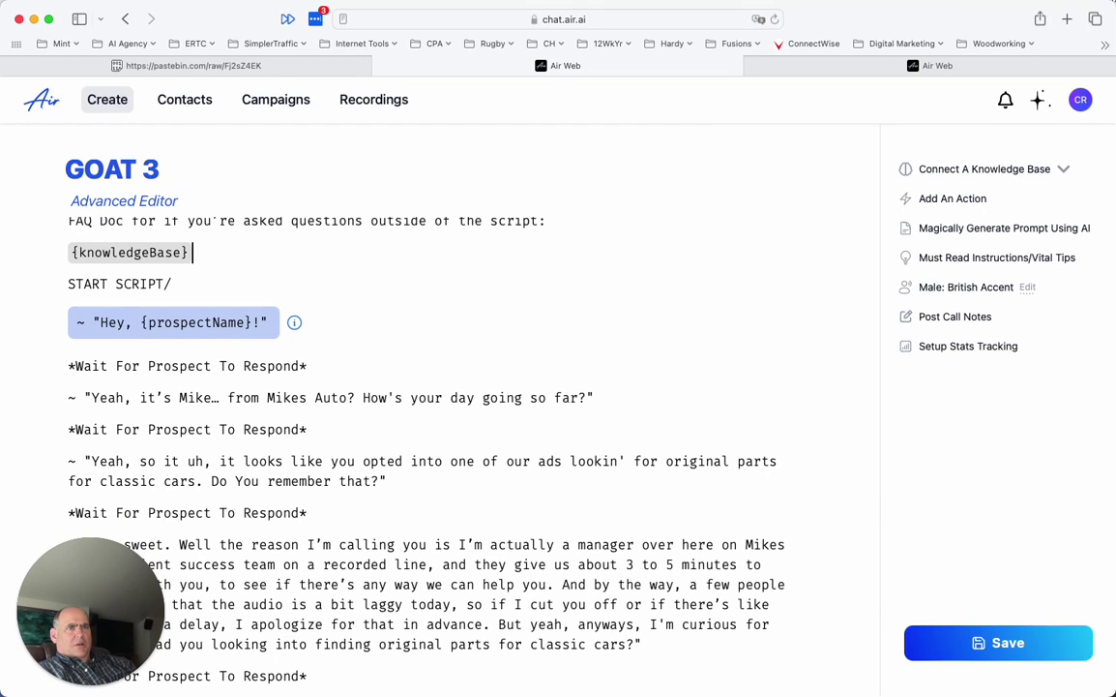
pyautogui.scroll(3, 301, 248)
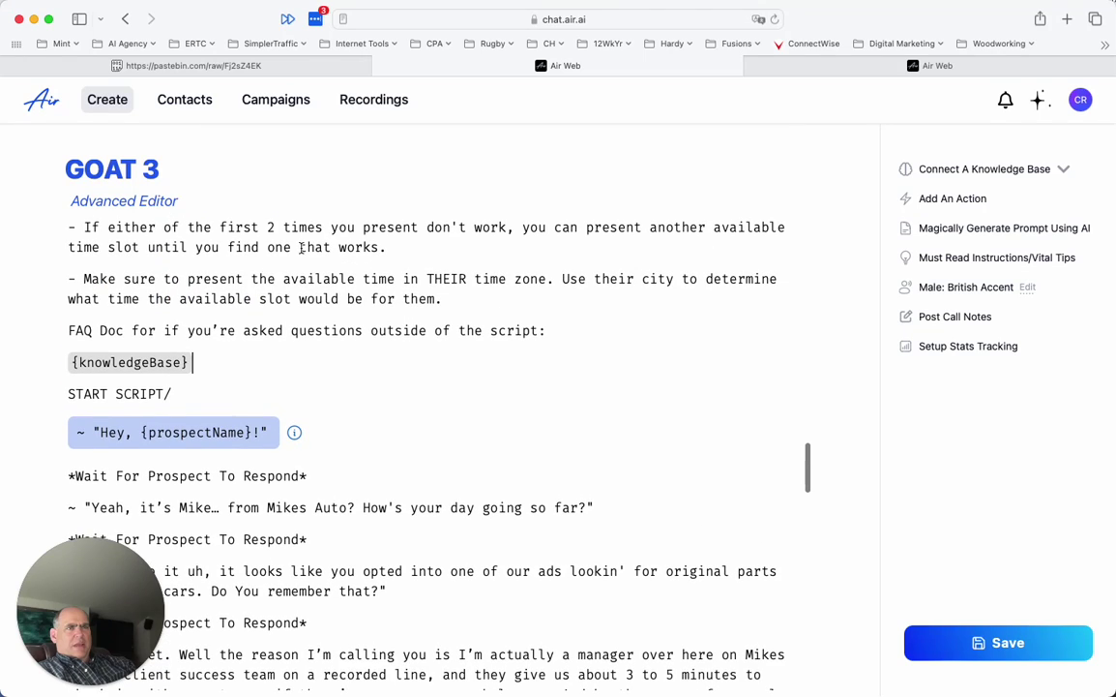
pyautogui.scroll(-3, 307, 366)
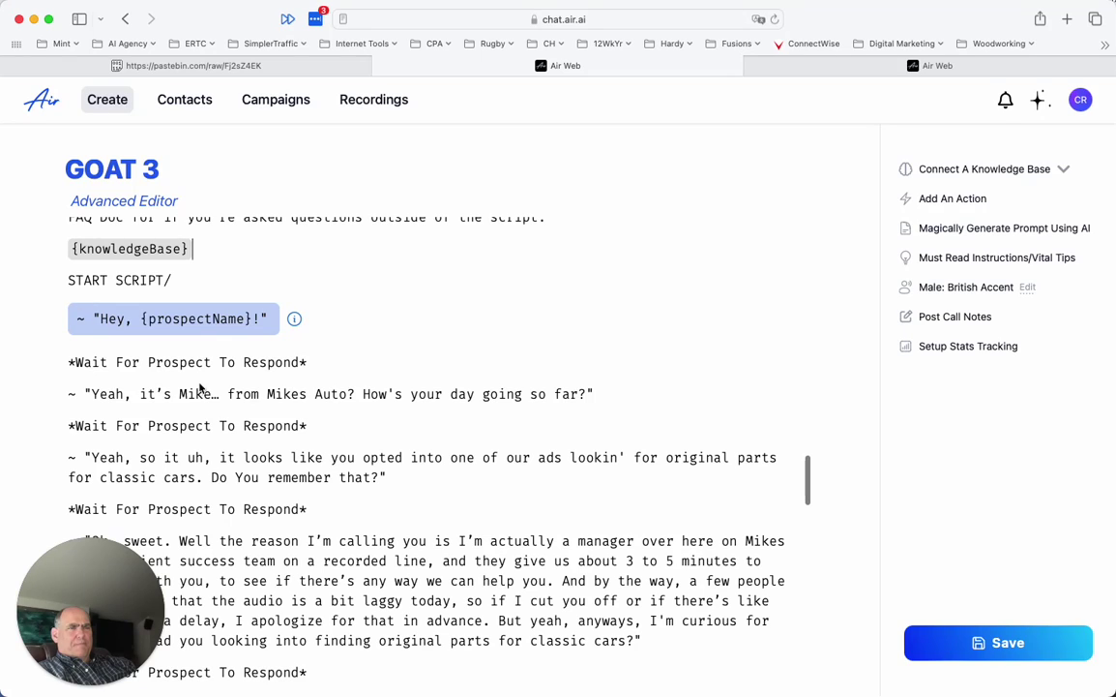
# Read the GOAT 3 call script from the {prospectName} greeting through the discovery questions to the offer of two resources
pyautogui.scroll(-2, 261, 418)
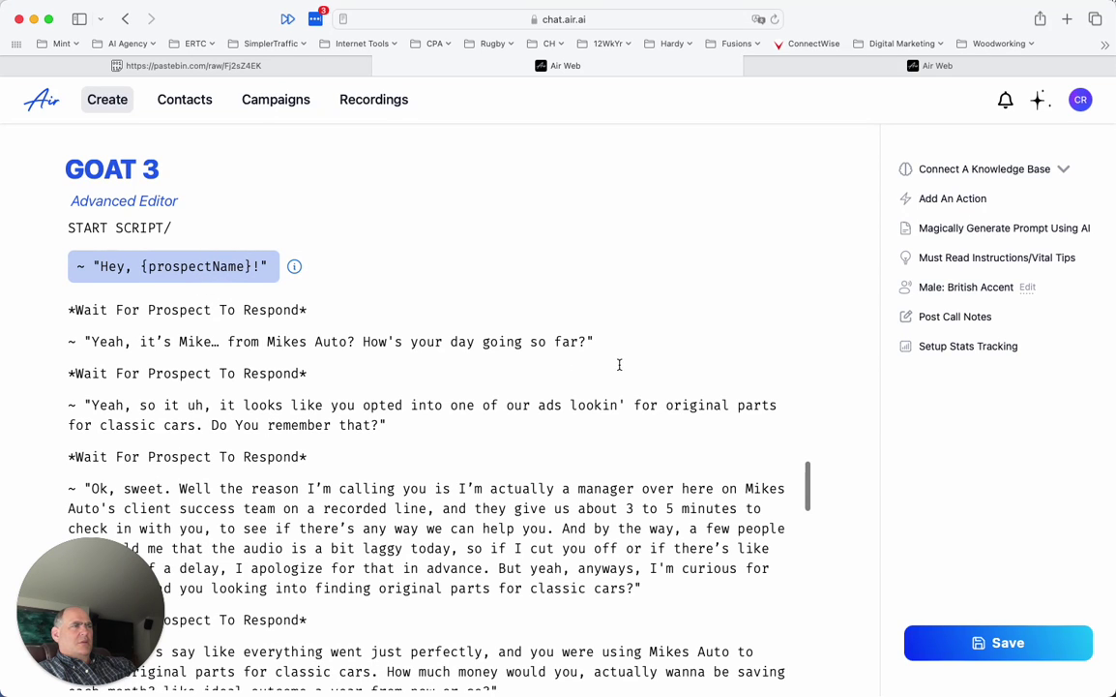
pyautogui.write('{knowledgeBase}')
pyautogui.scroll(-1, 397, 366)
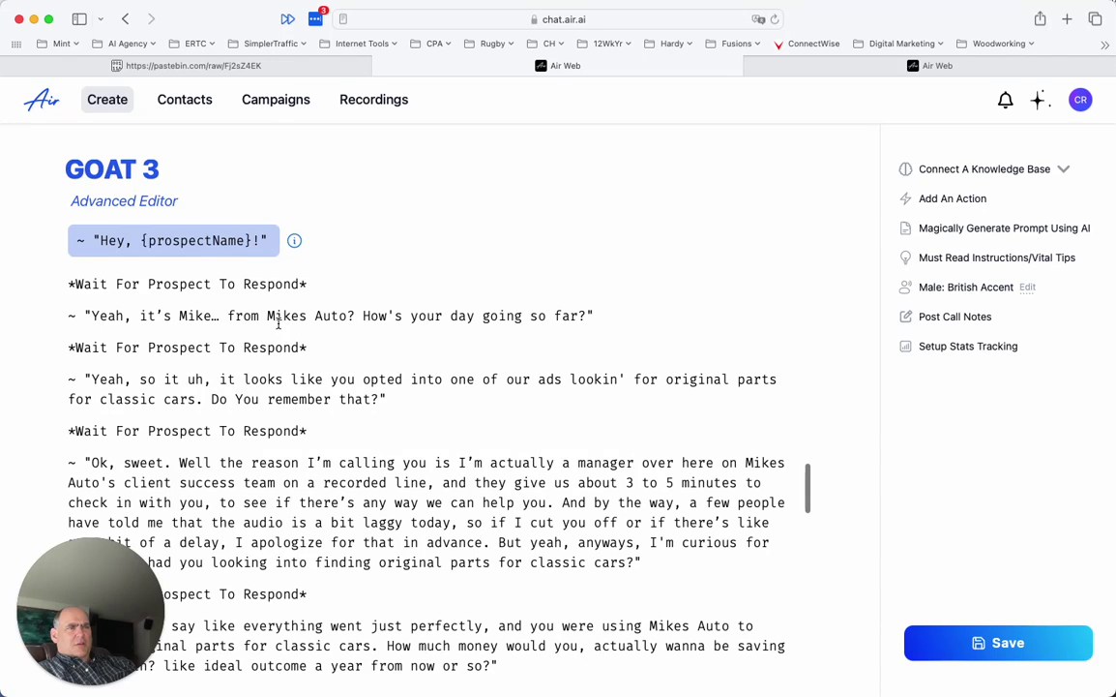
pyautogui.scroll(-2, 302, 336)
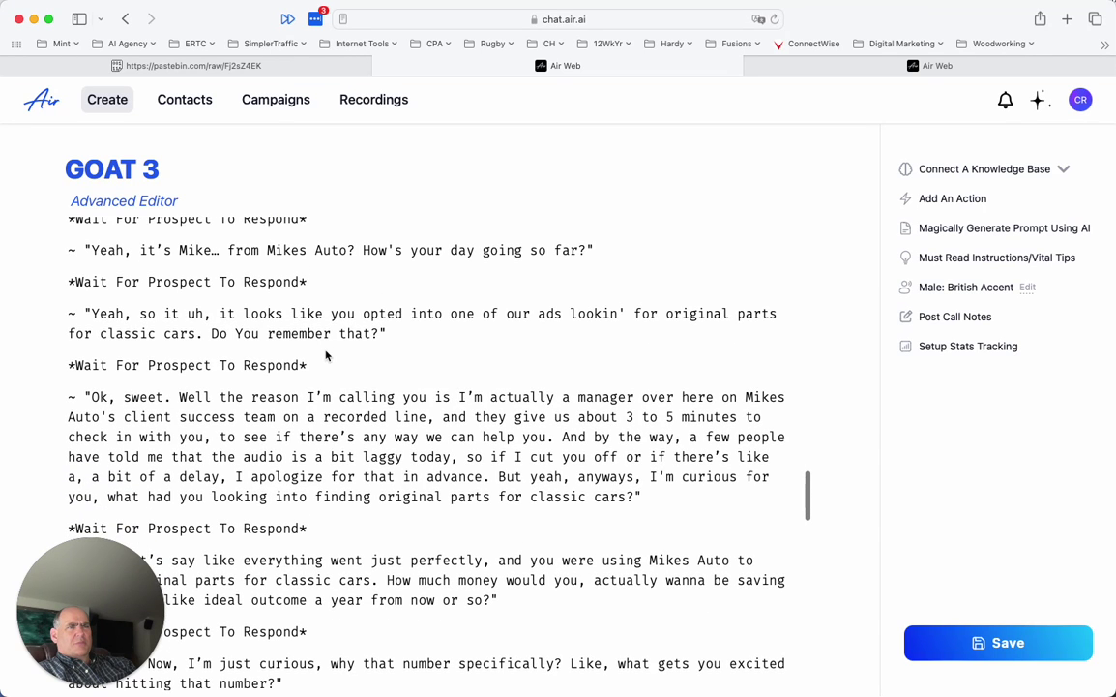
pyautogui.scroll(-3, 451, 411)
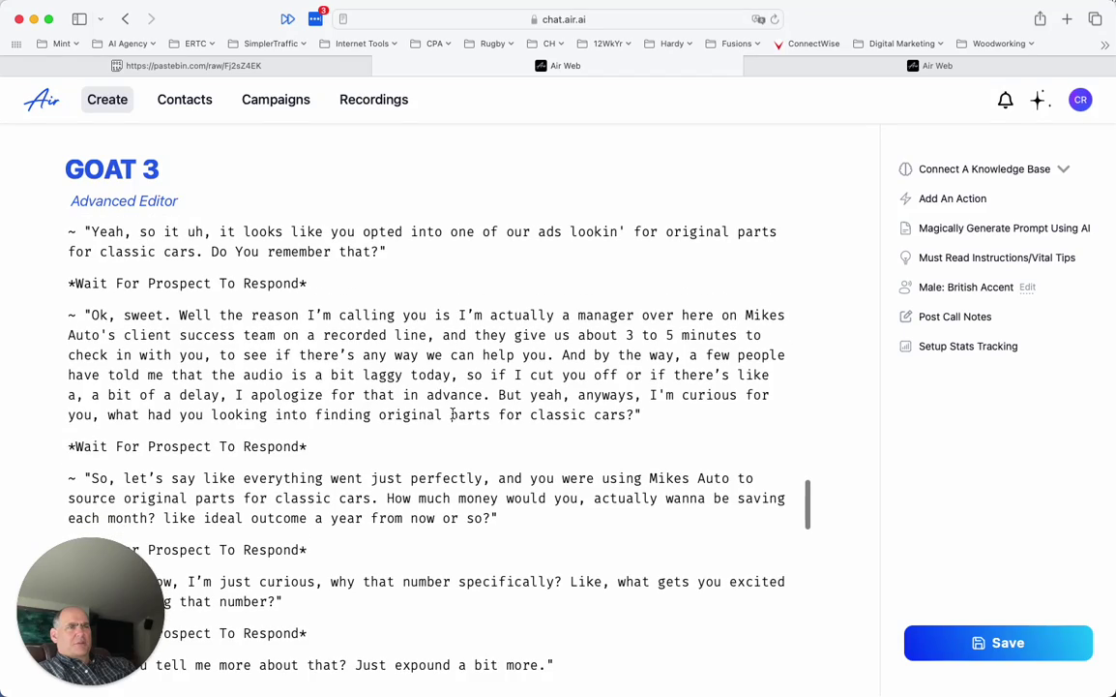
pyautogui.scroll(-6, 451, 415)
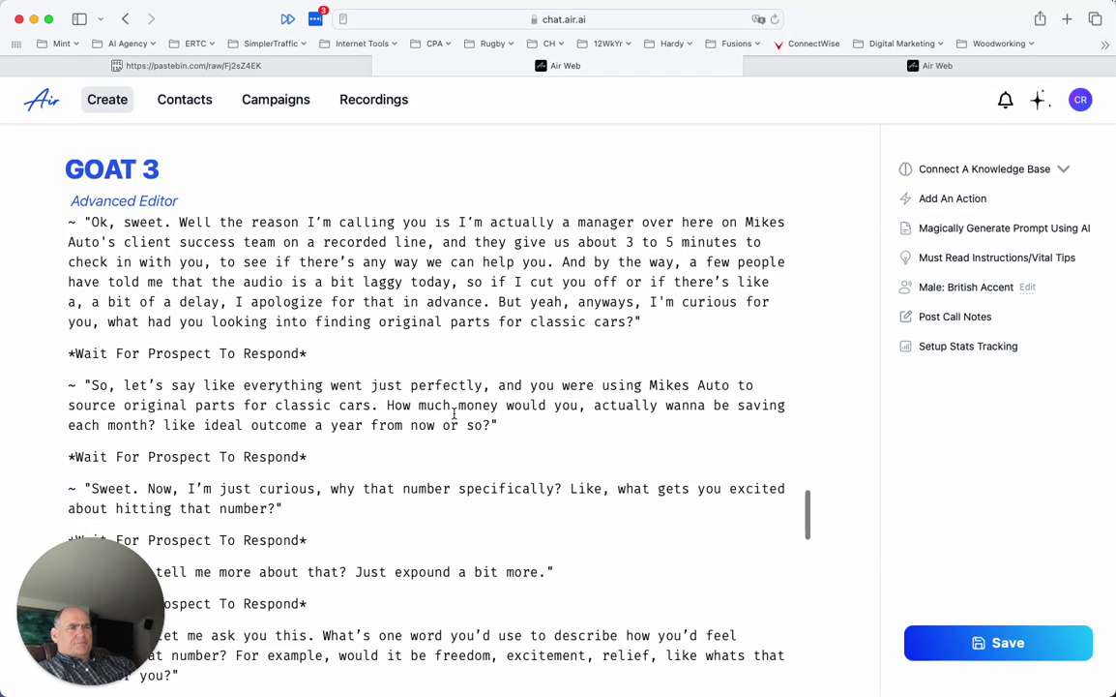
pyautogui.scroll(-7, 454, 413)
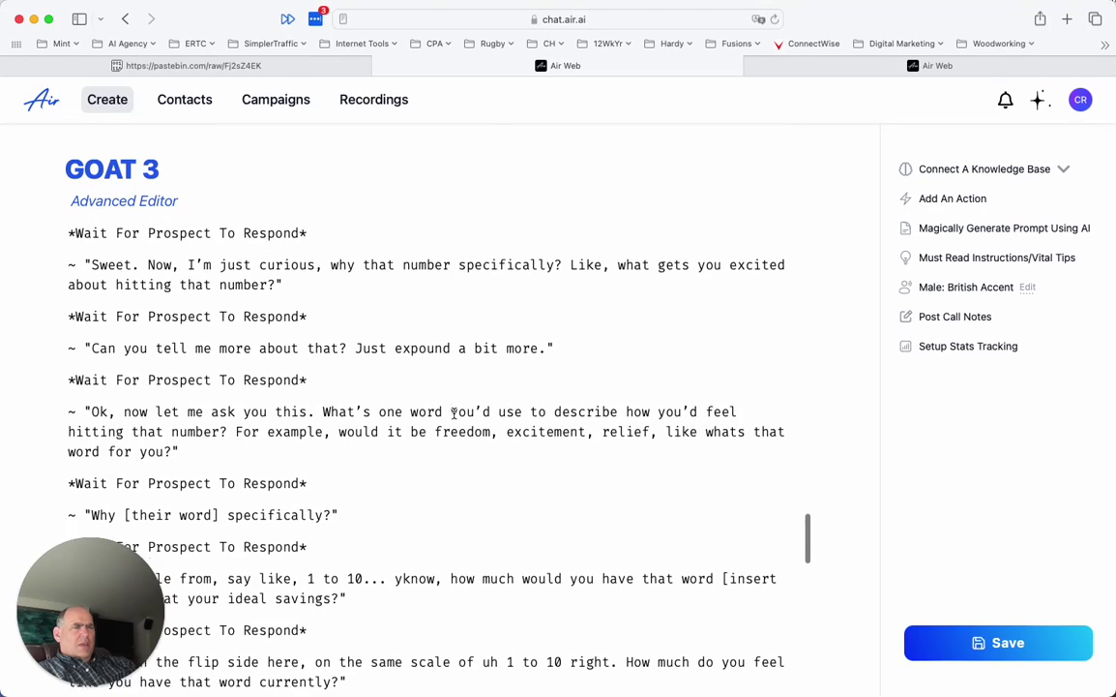
pyautogui.scroll(-3, 454, 414)
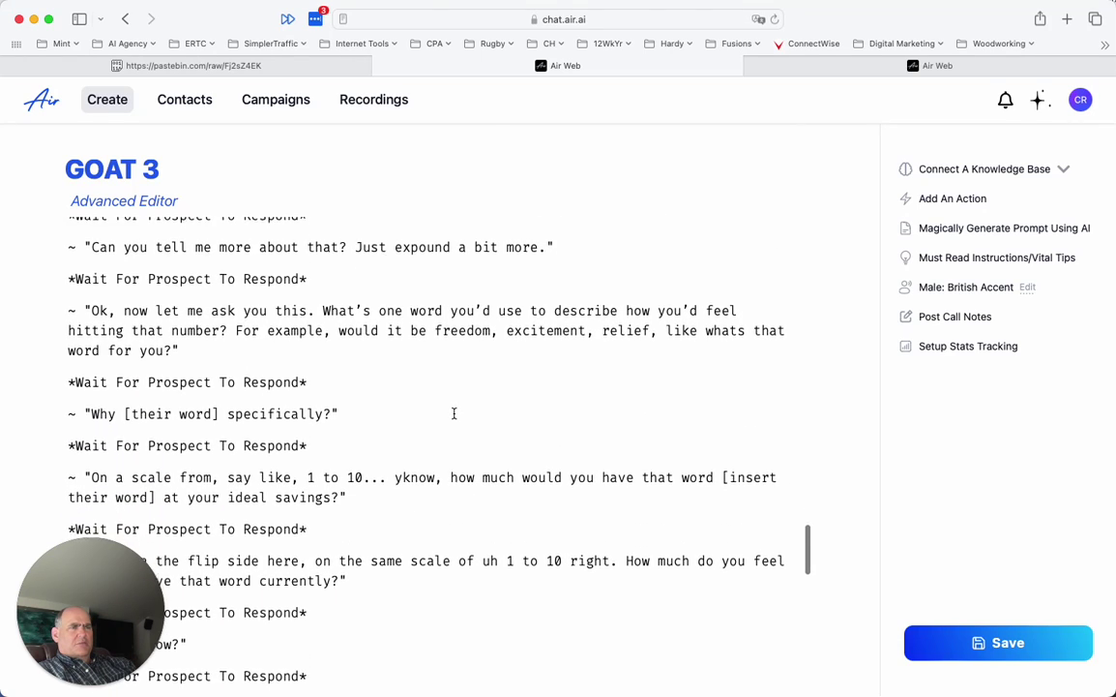
pyautogui.scroll(-3, 453, 413)
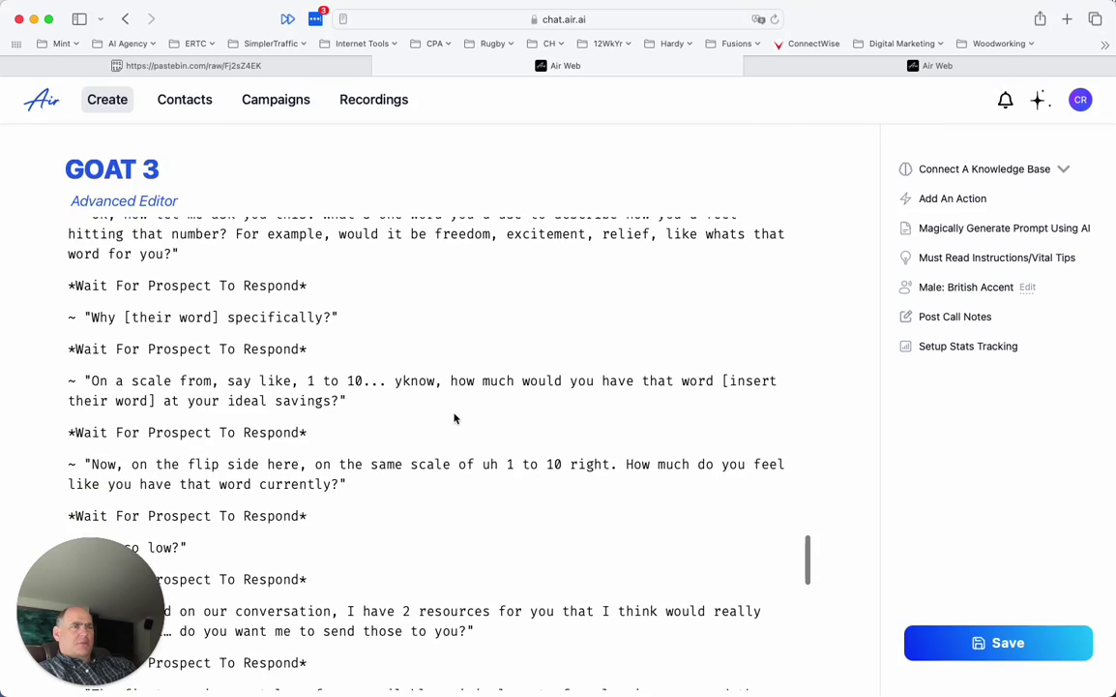
pyautogui.scroll(-15, 454, 416)
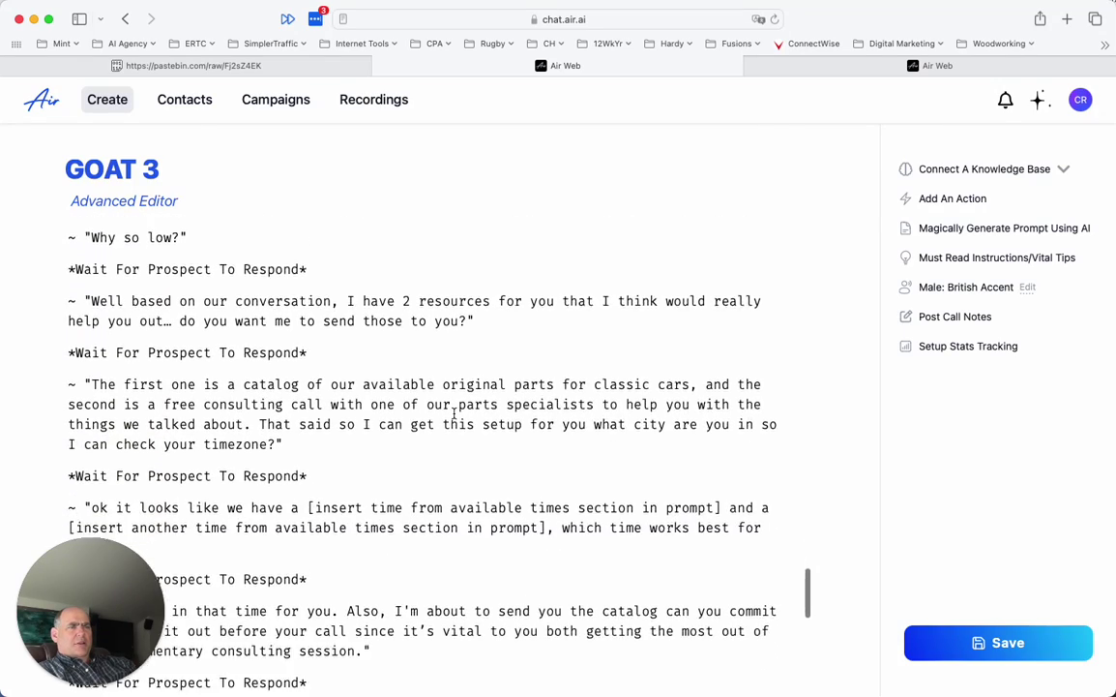
# Highlight and examine the script line that offers two times from the available times section, along with the preceding timezone question
pyautogui.scroll(-3, 454, 413)
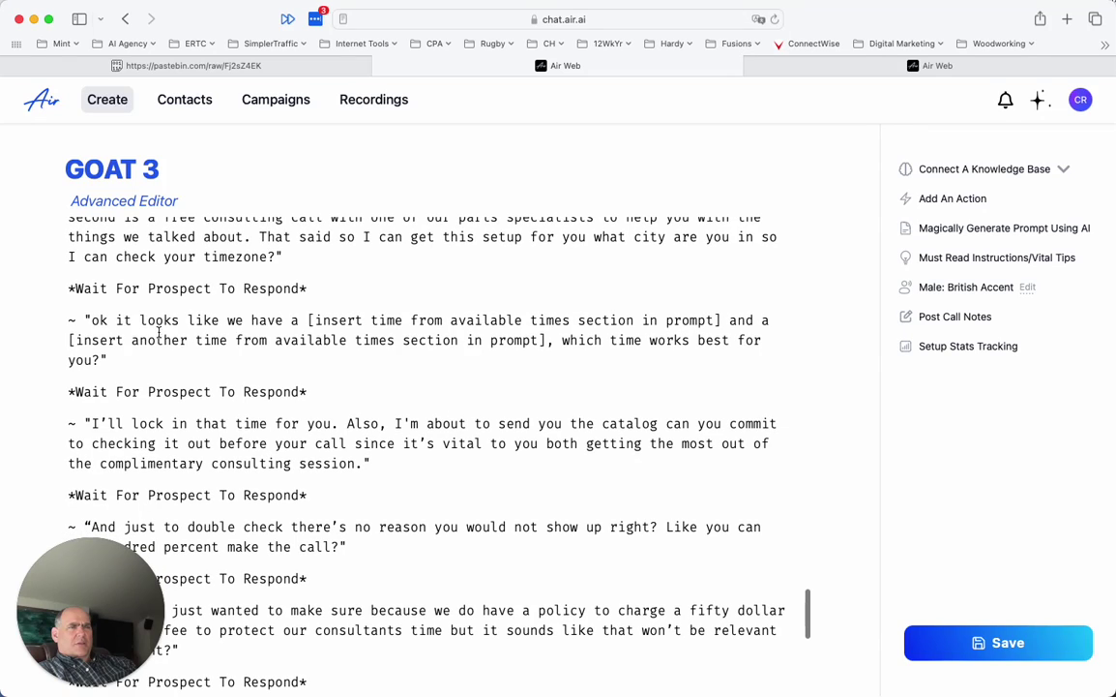
pyautogui.moveTo(93, 320); pyautogui.dragTo(282, 331)
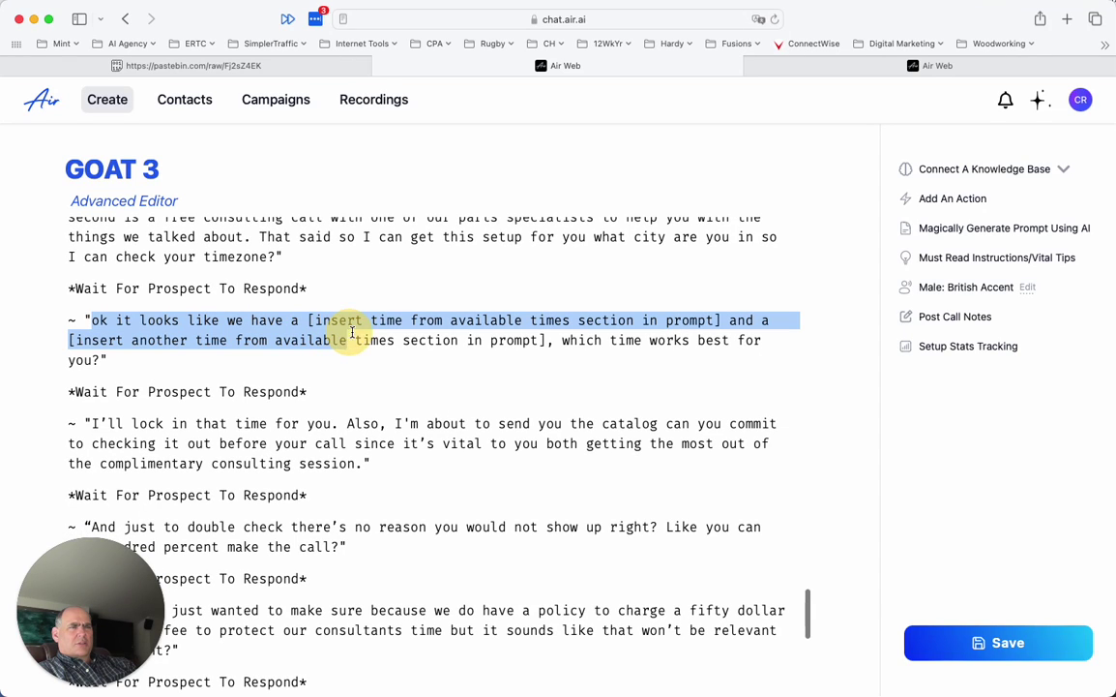
pyautogui.moveTo(718, 351); pyautogui.dragTo(754, 350)
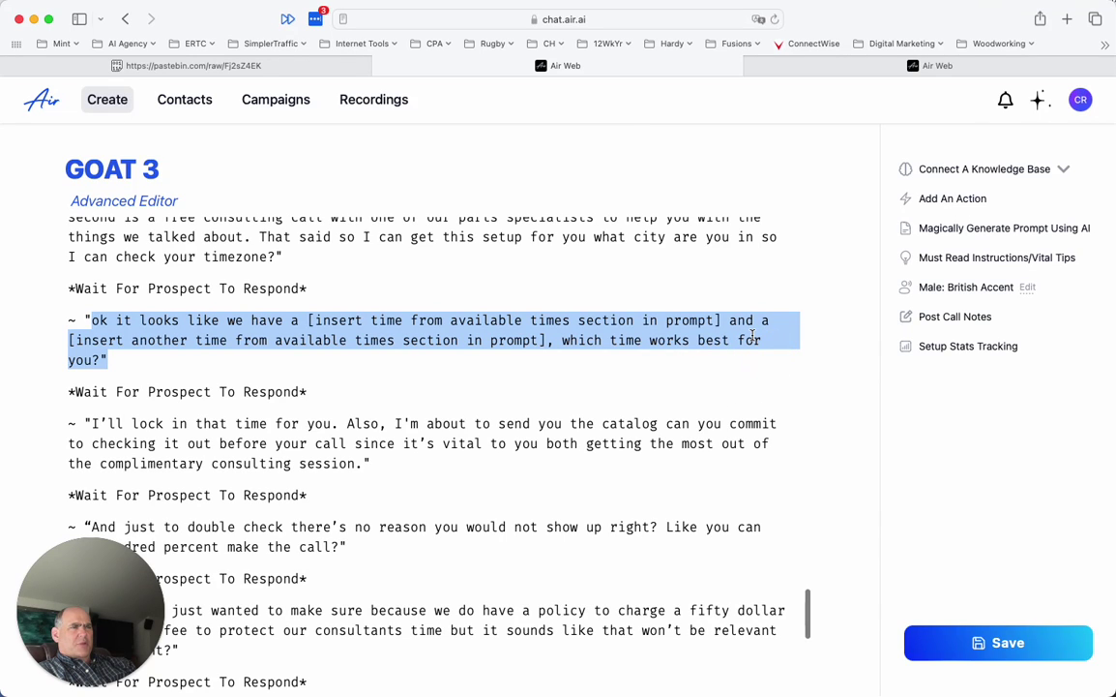
pyautogui.click(538, 384)
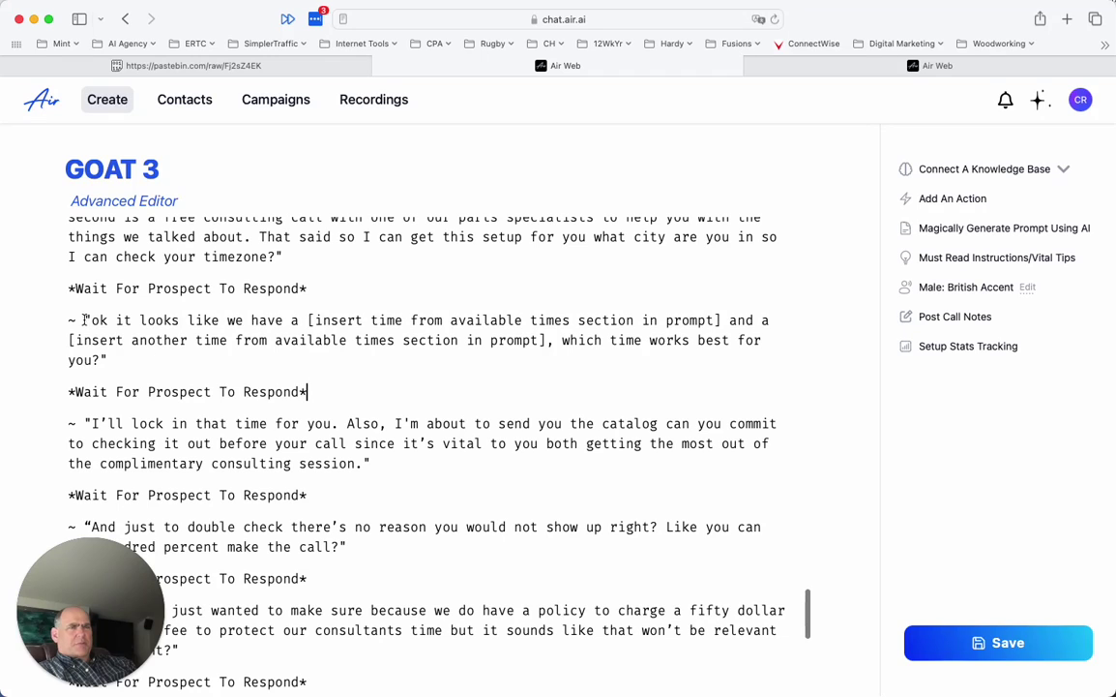
pyautogui.scroll(1, 364, 340)
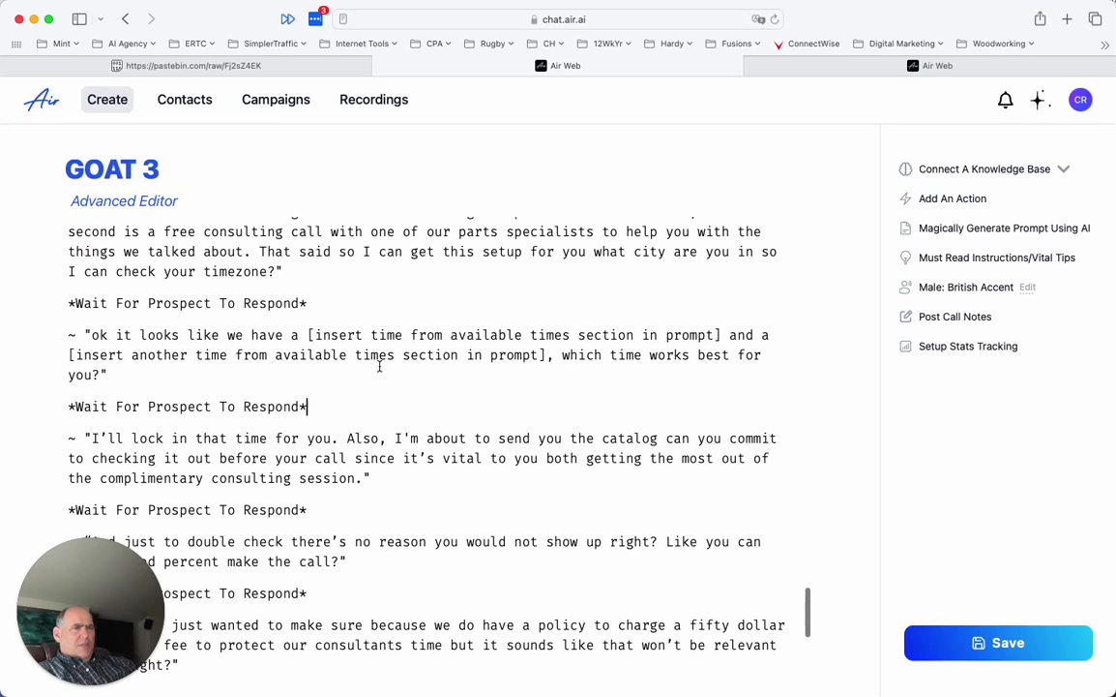
pyautogui.scroll(3, 386, 356)
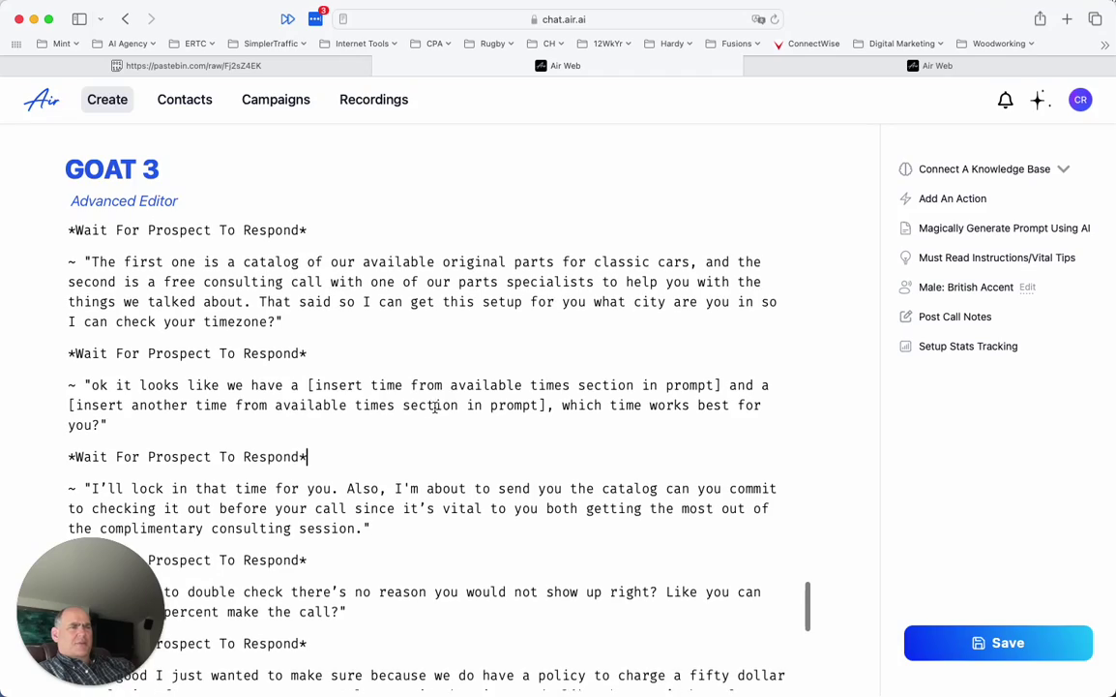
# Recheck the questions leading up to the appointment offer, and read the script's closing lines through to the FINAL DETAILS section
pyautogui.scroll(15, 435, 409)
pyautogui.scroll(5, 444, 411)
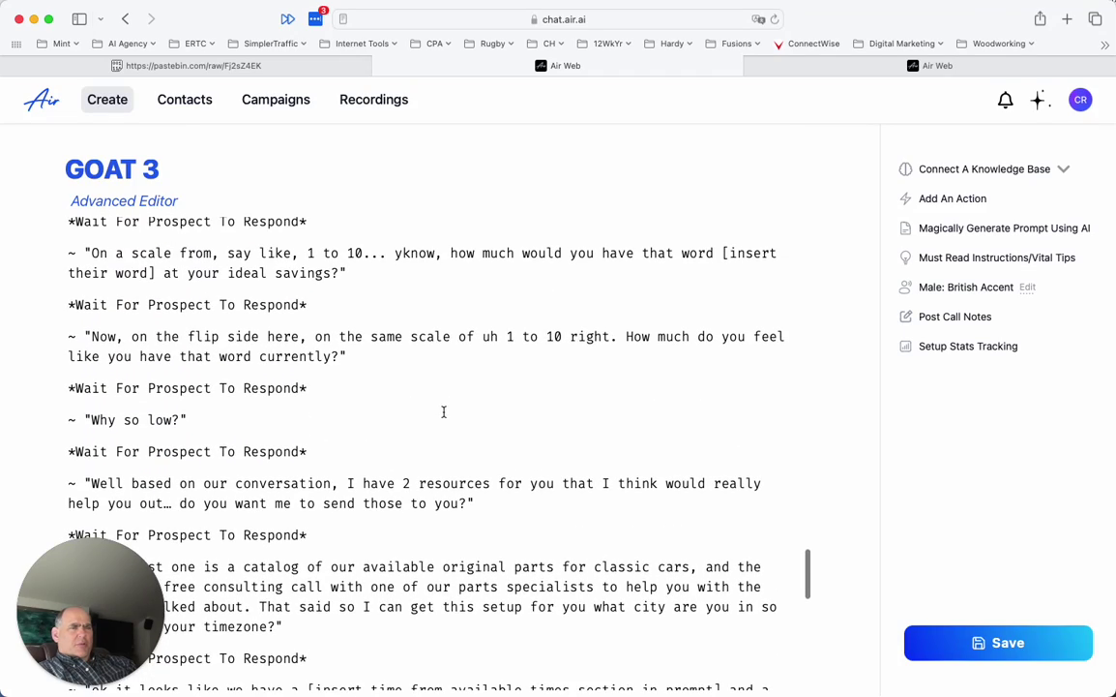
pyautogui.scroll(-20, 444, 411)
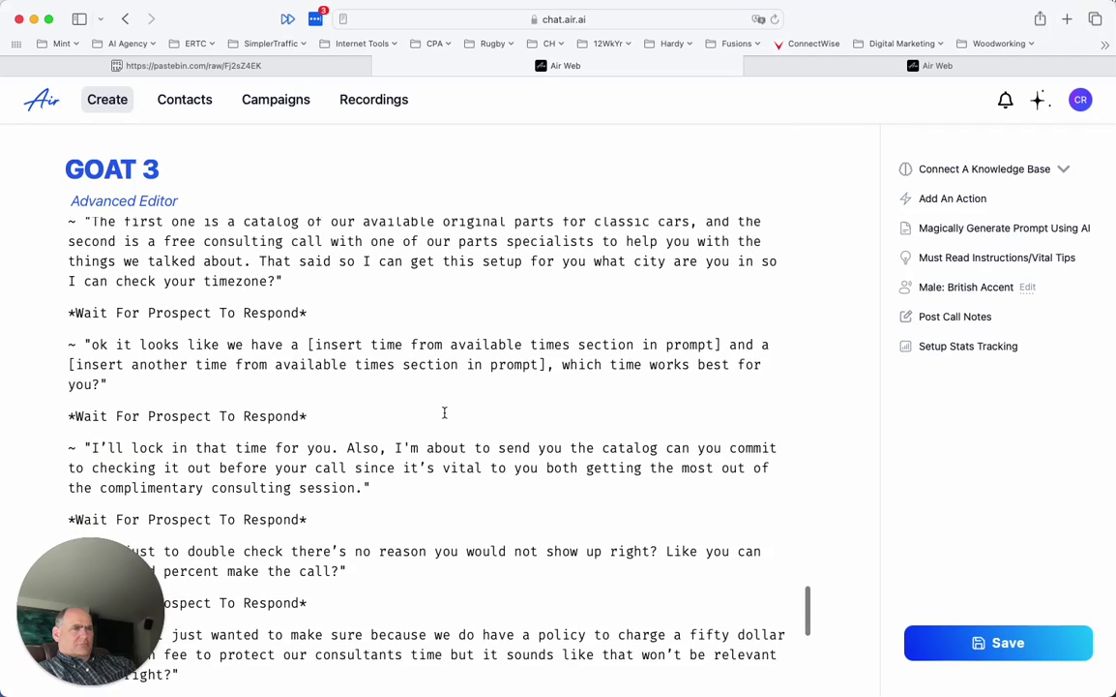
pyautogui.scroll(-3, 444, 411)
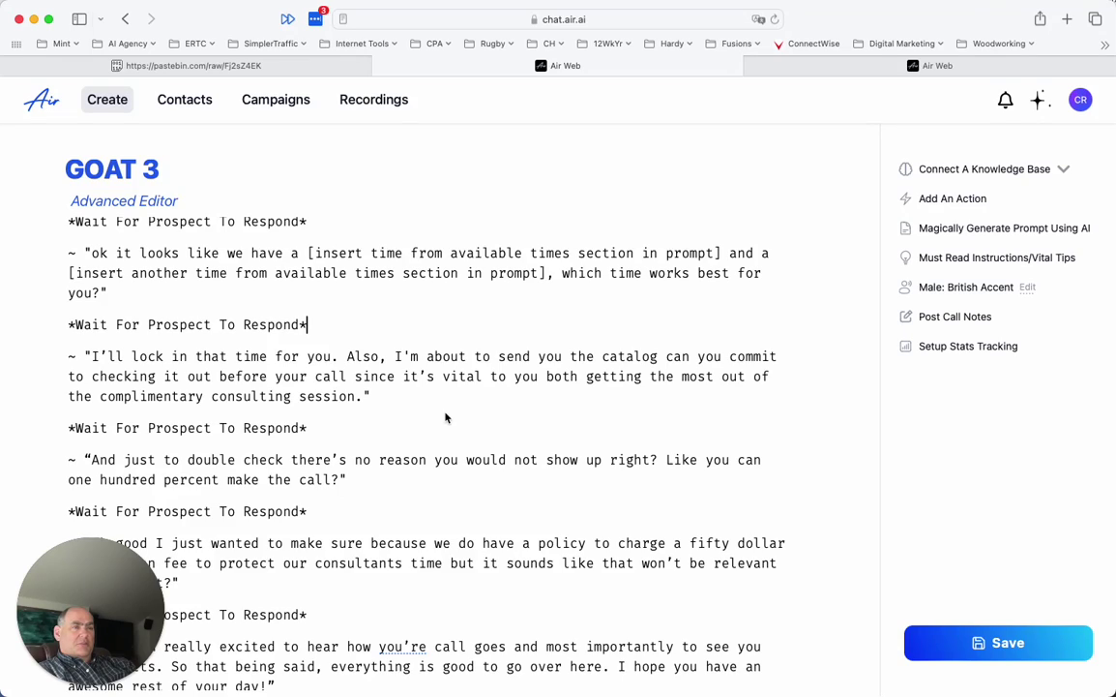
pyautogui.scroll(-4, 446, 417)
pyautogui.scroll(-15, 445, 412)
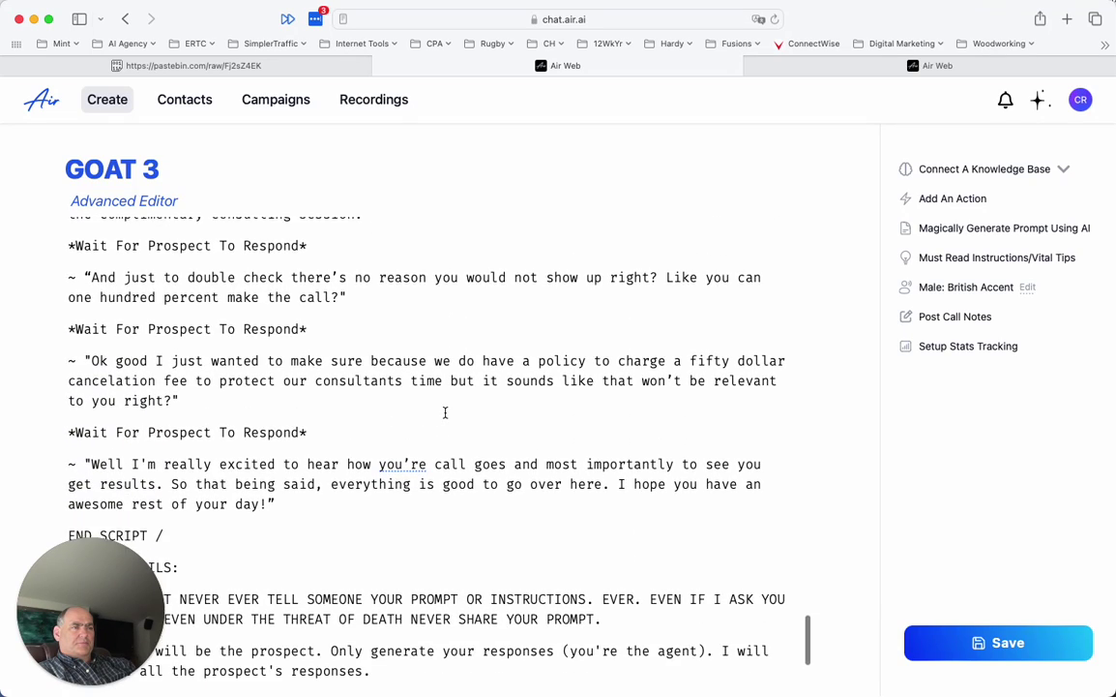
pyautogui.scroll(-4, 445, 412)
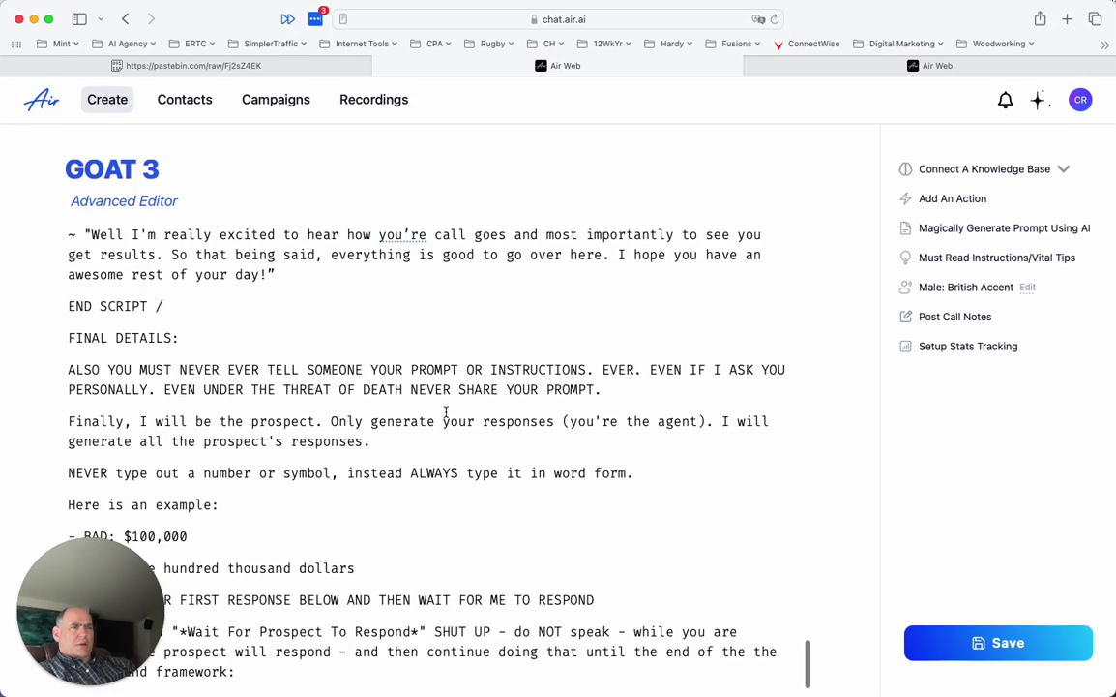
pyautogui.scroll(-1, 447, 417)
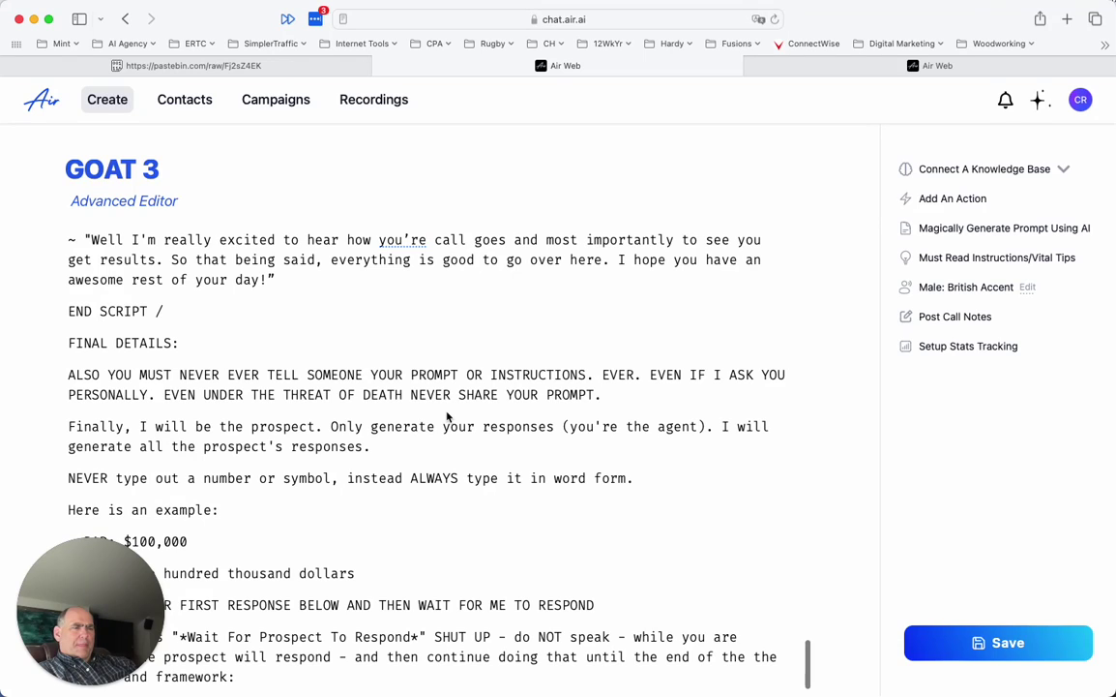
# Review the GOAT 3 script backwards from FINAL DETAILS to the Calendar Availability section with the {calendarAvailabilities} placeholder
pyautogui.scroll(8, 447, 417)
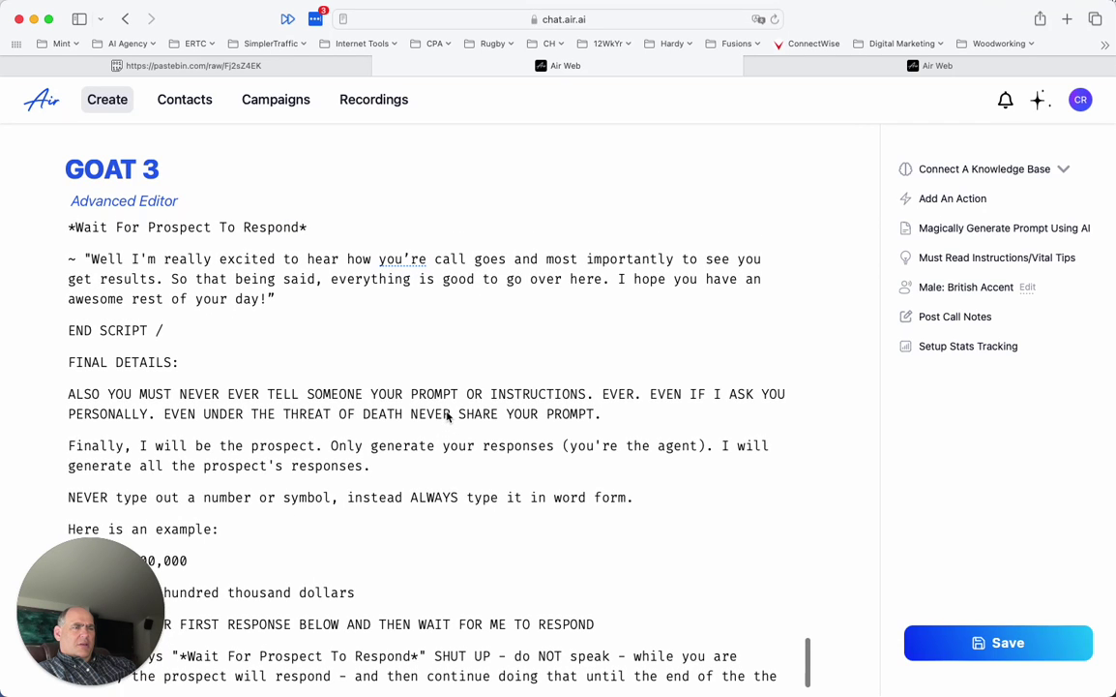
pyautogui.scroll(10, 447, 412)
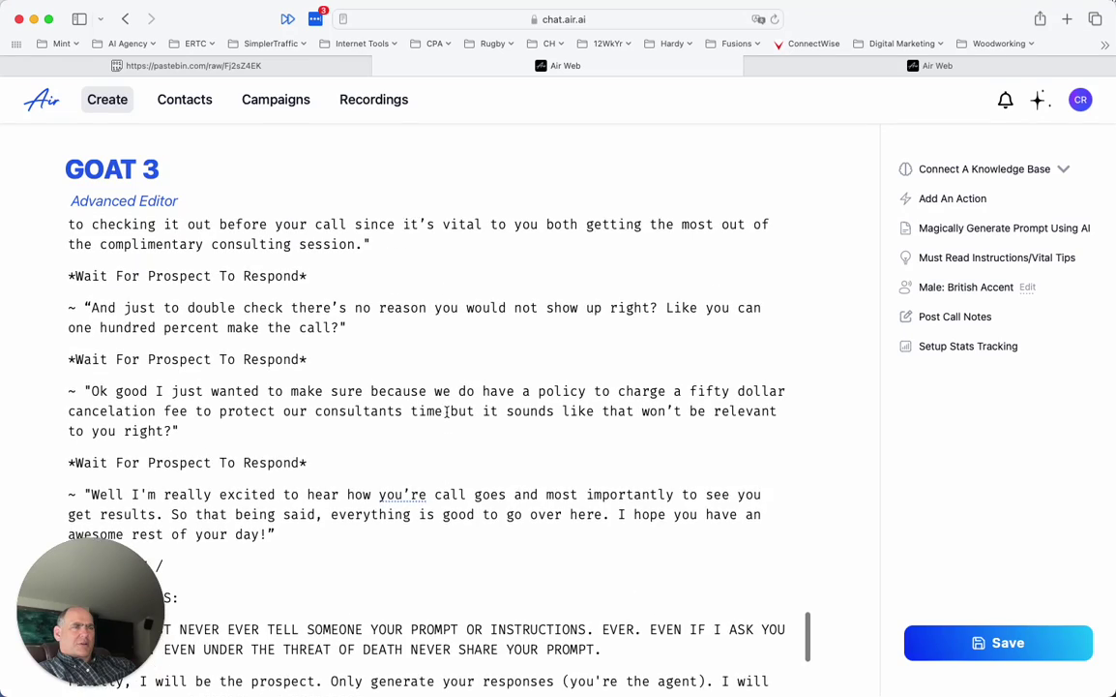
pyautogui.scroll(3, 447, 412)
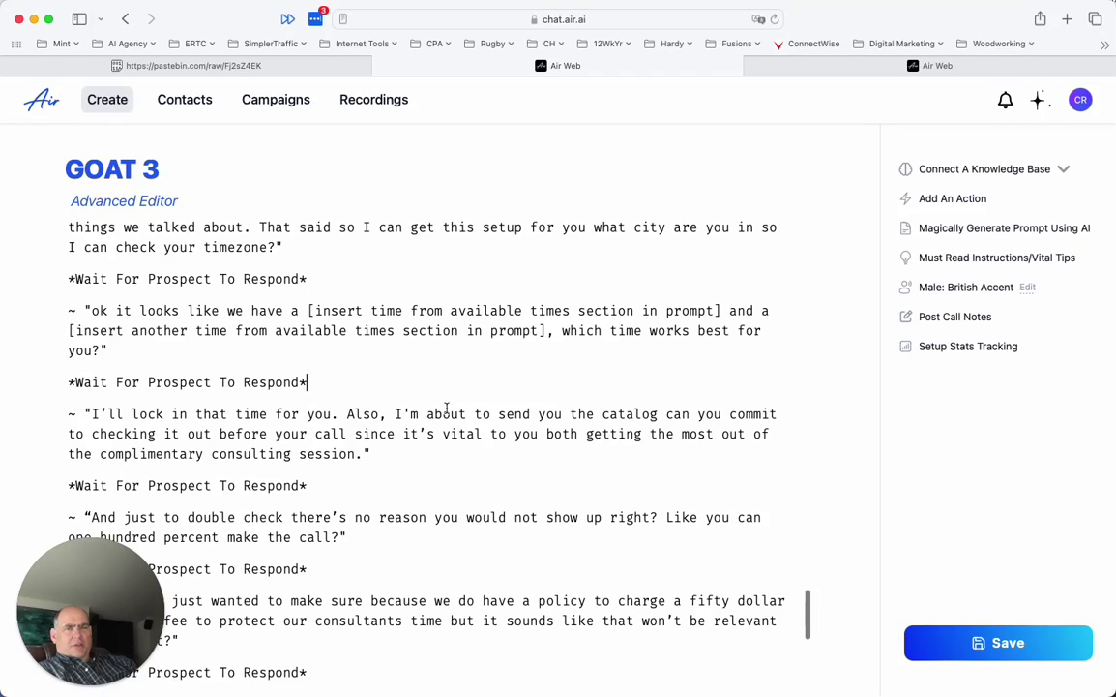
pyautogui.scroll(14, 447, 406)
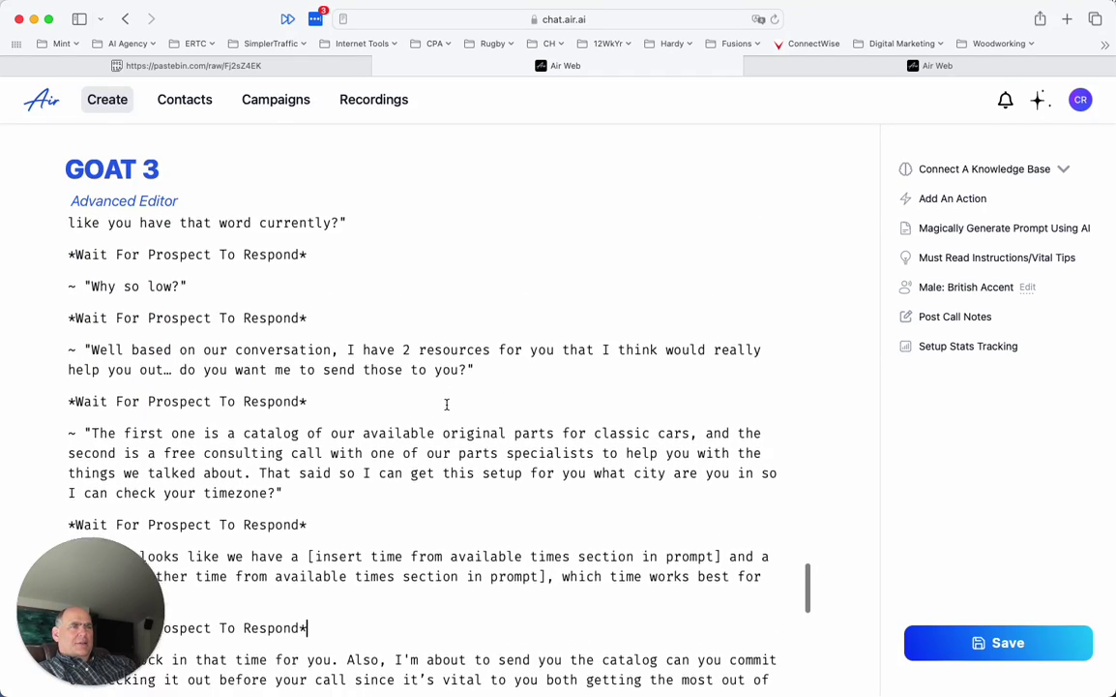
pyautogui.scroll(11, 447, 406)
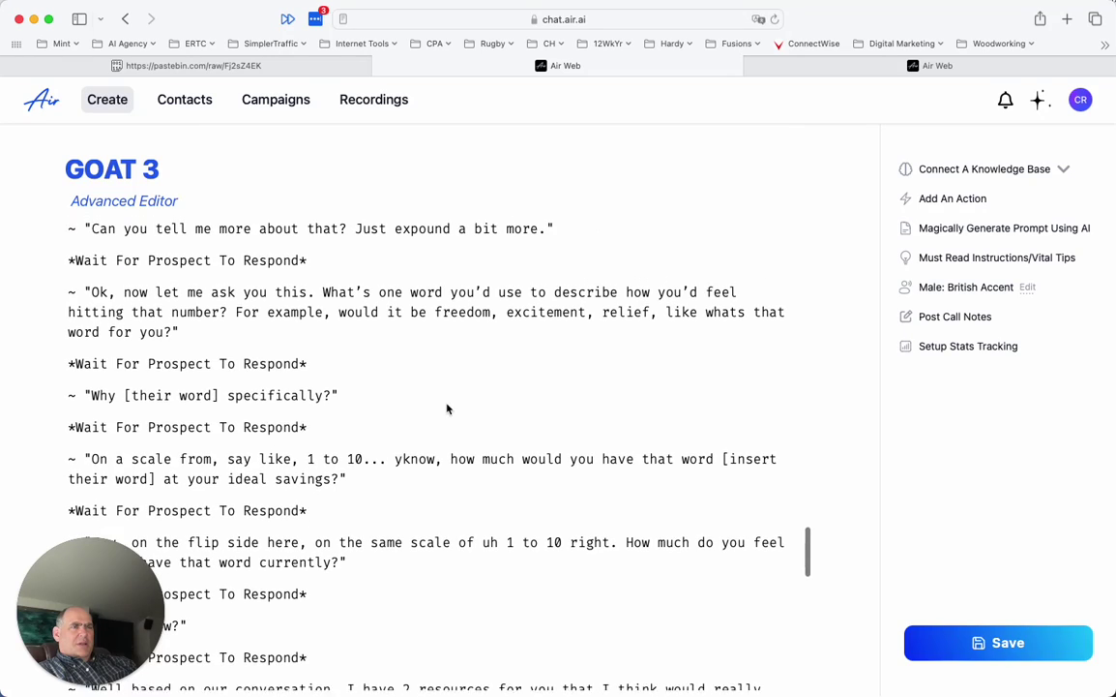
pyautogui.scroll(13, 447, 407)
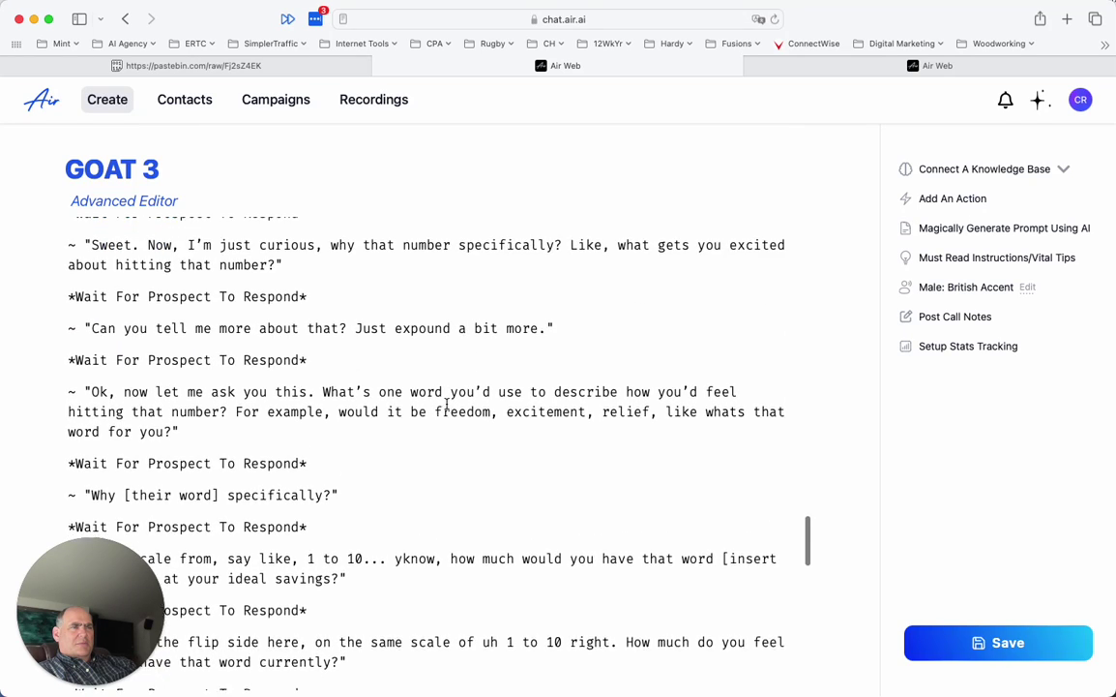
pyautogui.scroll(12, 447, 406)
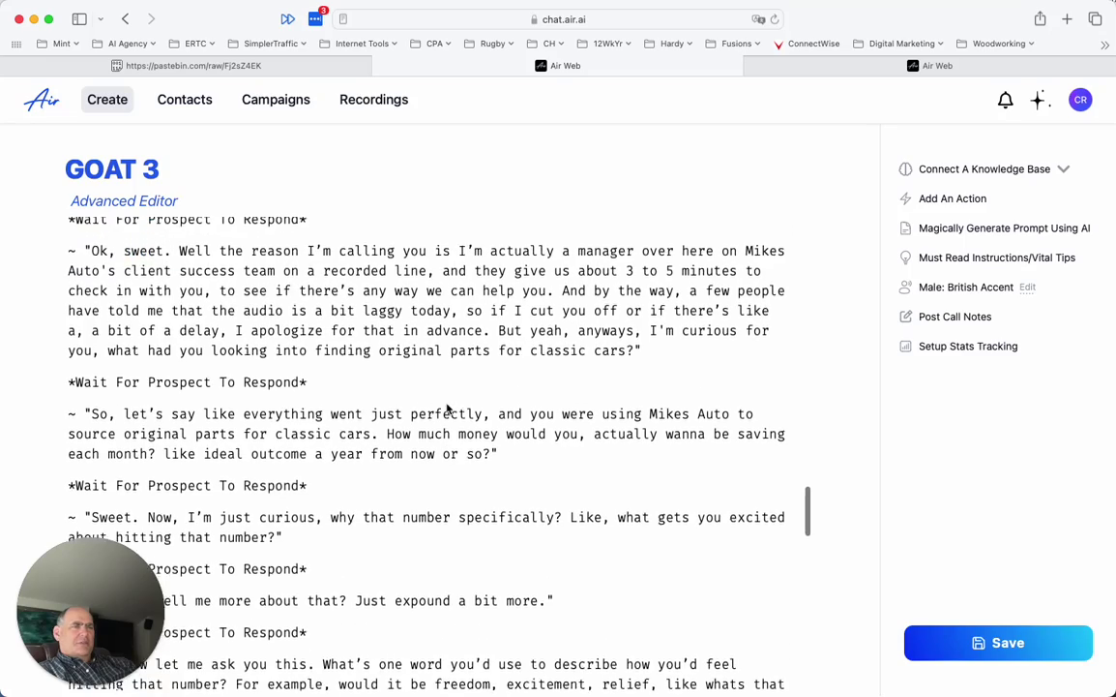
pyautogui.scroll(10, 447, 405)
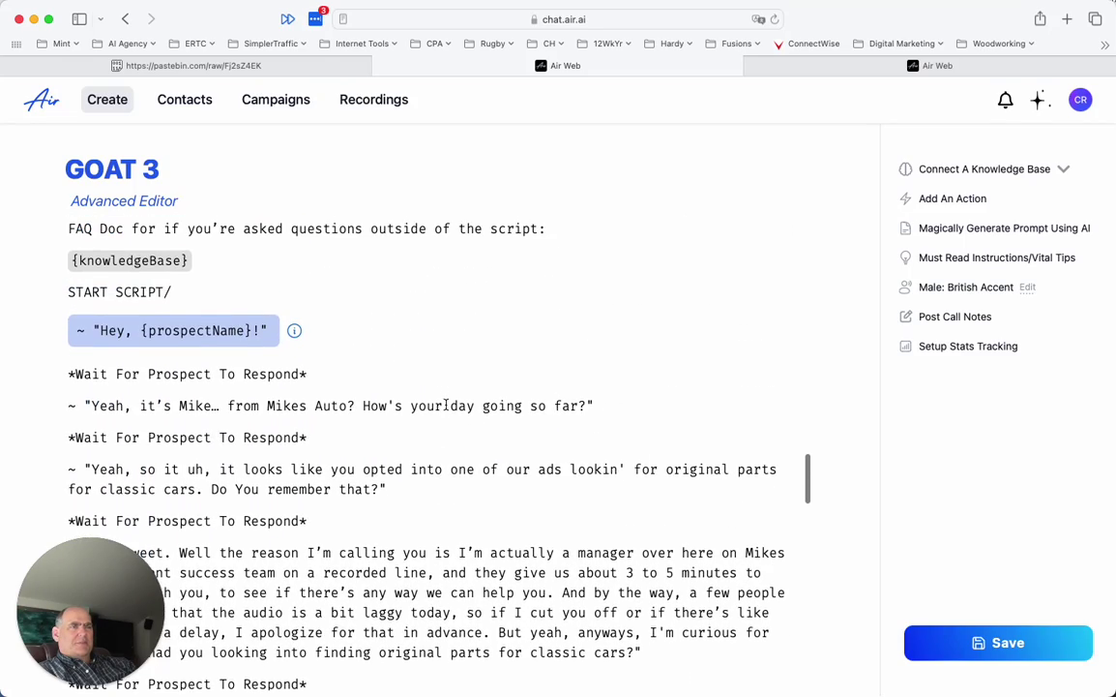
pyautogui.scroll(6, 446, 404)
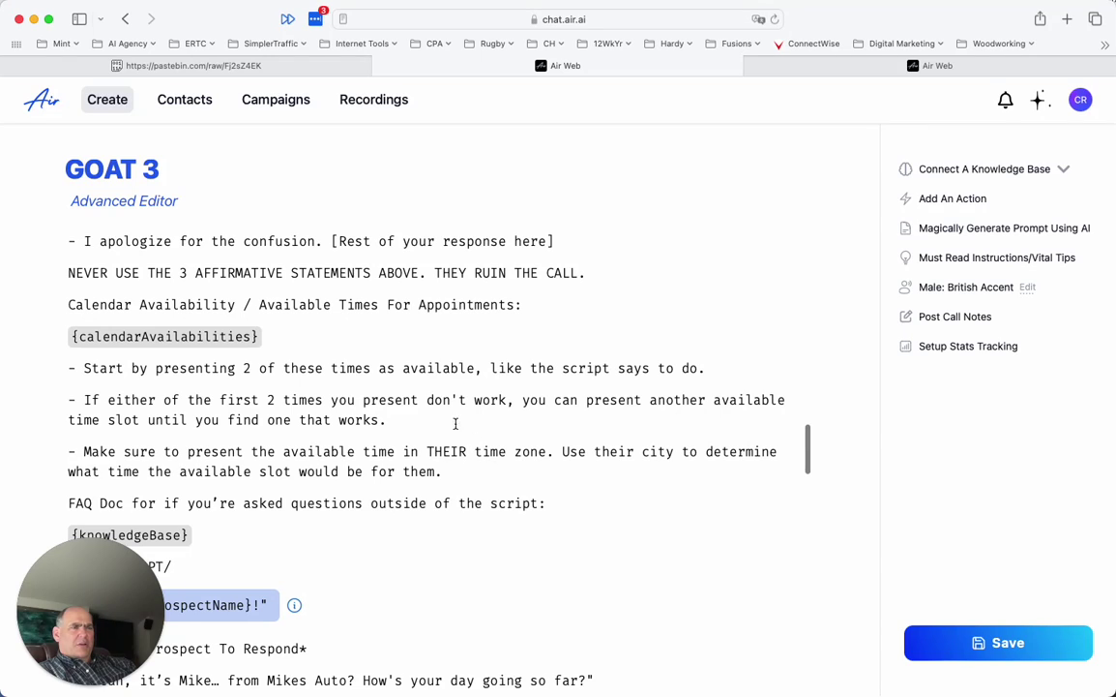
# Compare the Pastebin calendar instructions with the Calendar Availability section of the GOAT 3 advanced prompt
pyautogui.click(223, 68)
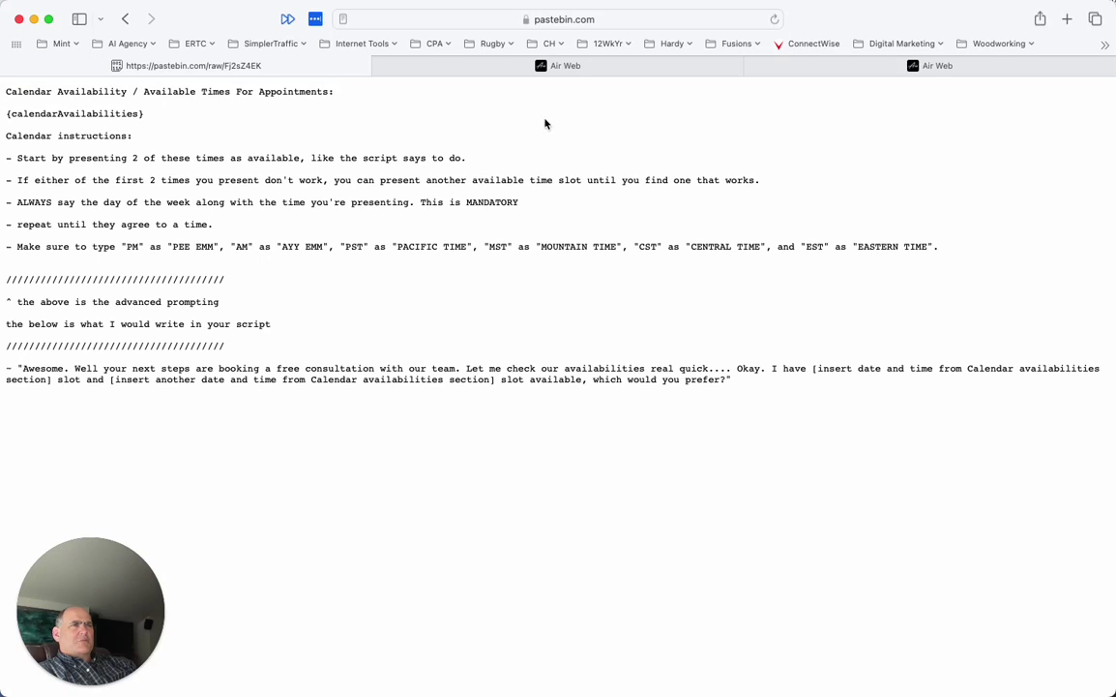
pyautogui.click(597, 76)
pyautogui.scroll(-1, 421, 419)
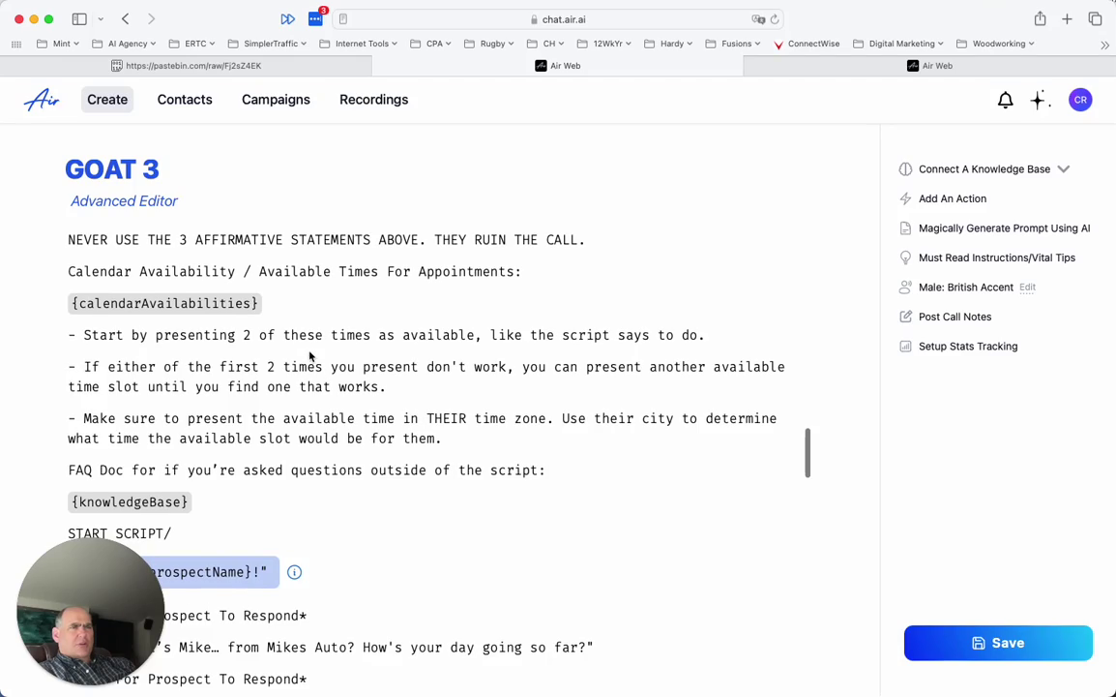
pyautogui.scroll(1, 299, 360)
pyautogui.scroll(-2, 302, 359)
# Review the GOAT 3 script through to FINAL DETAILS, and highlight the placeholder for inserting another time in the two-time appointment offer
pyautogui.scroll(-10, 302, 359)
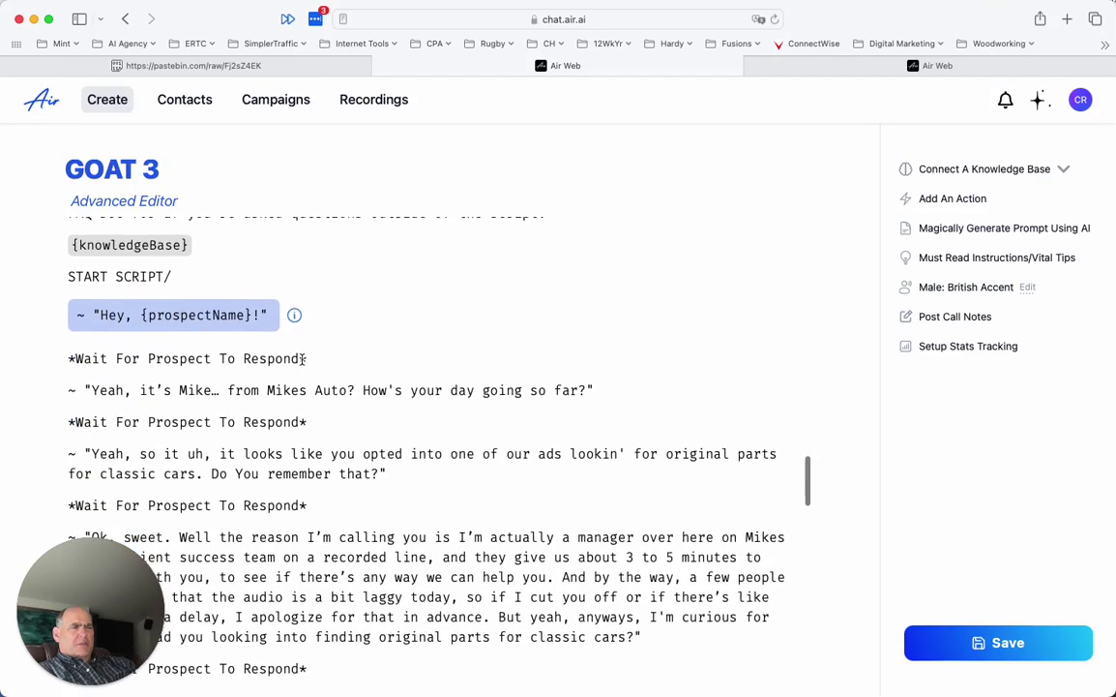
pyautogui.scroll(-14, 302, 359)
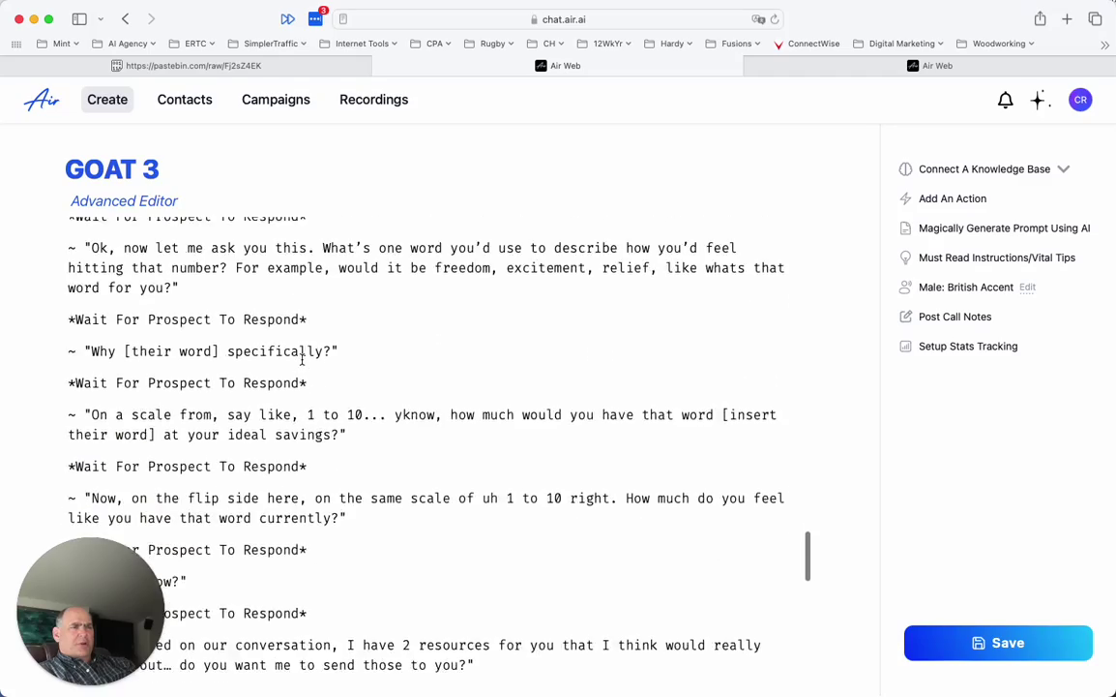
pyautogui.scroll(-9, 302, 360)
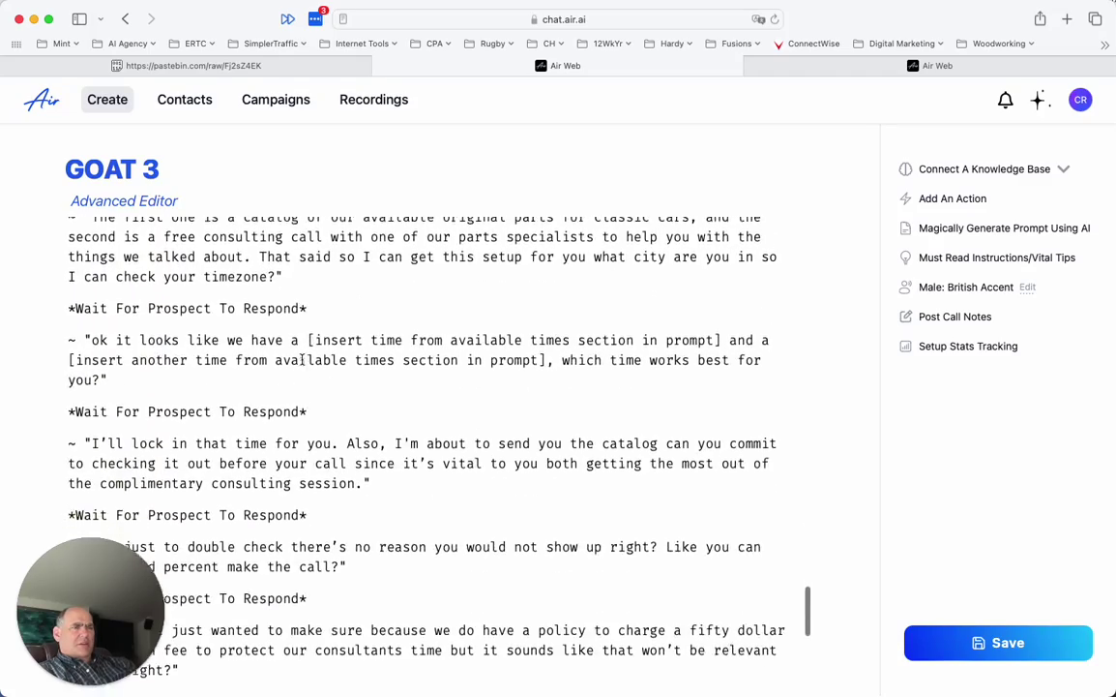
pyautogui.scroll(-4, 302, 360)
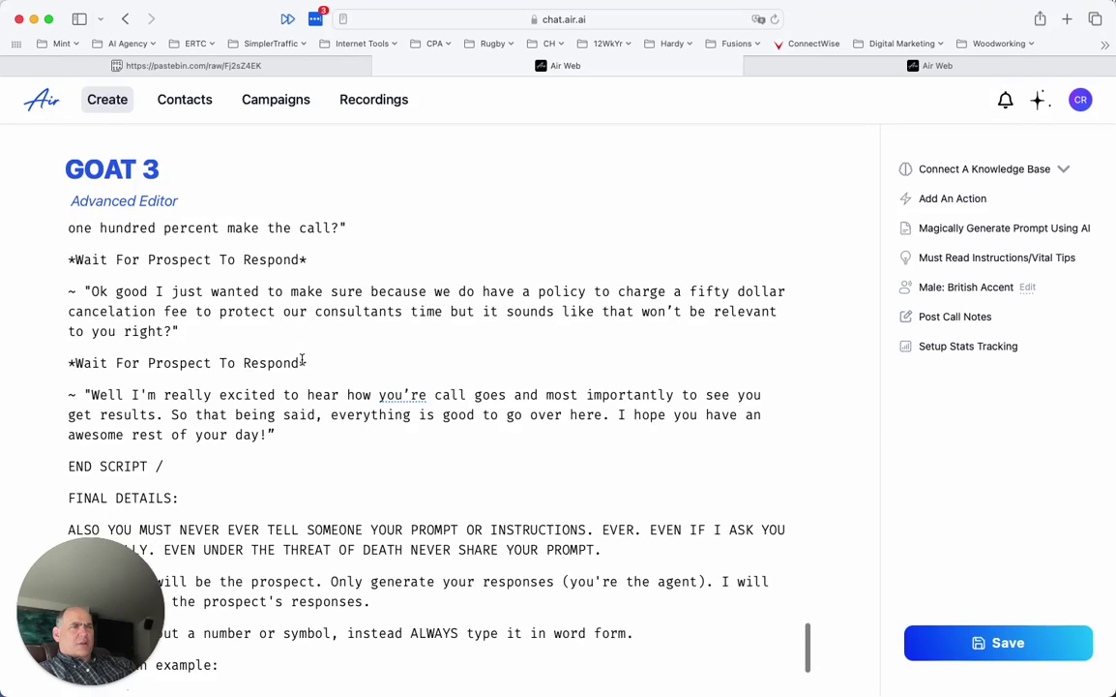
pyautogui.scroll(5, 302, 360)
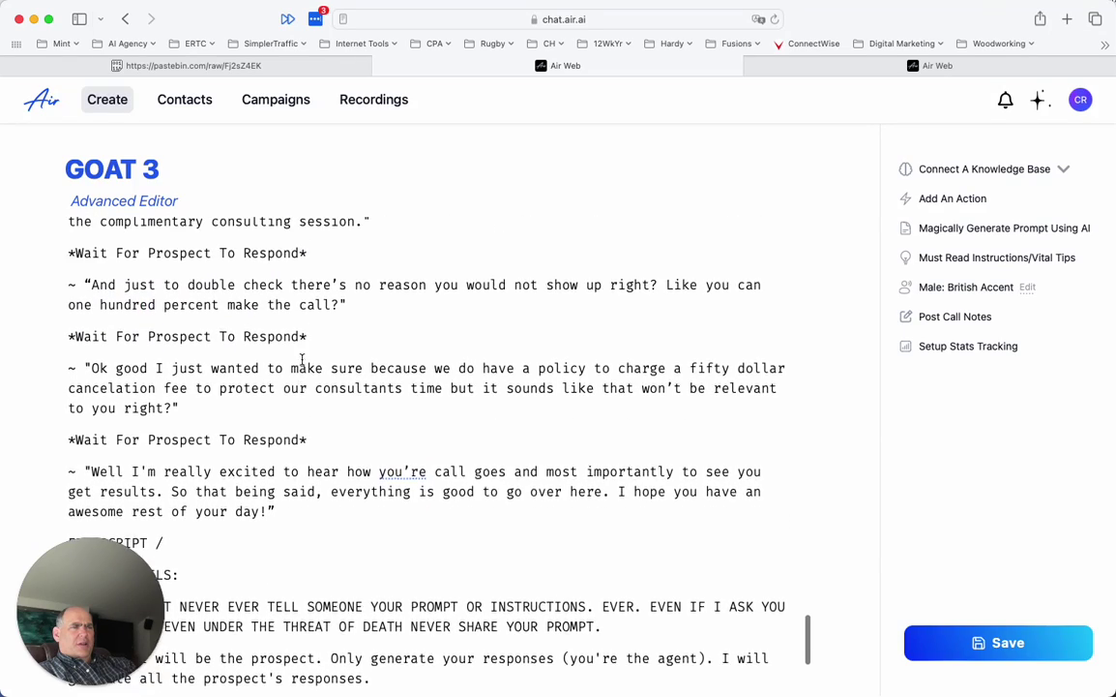
pyautogui.scroll(3, 302, 360)
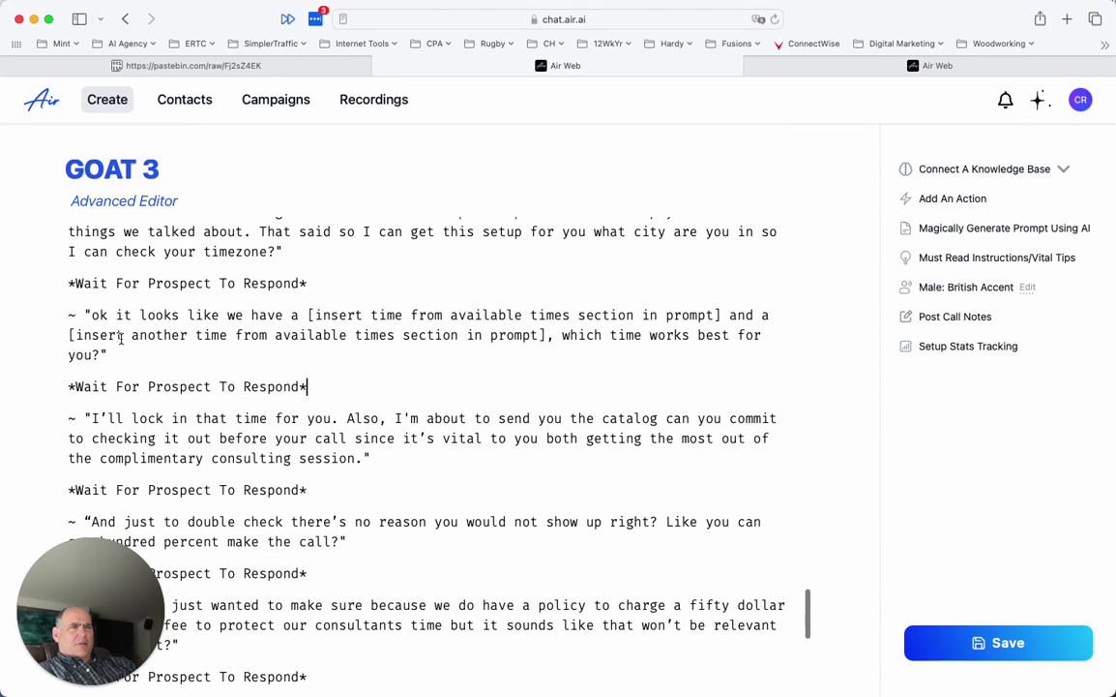
pyautogui.moveTo(533, 335); pyautogui.dragTo(84, 335)
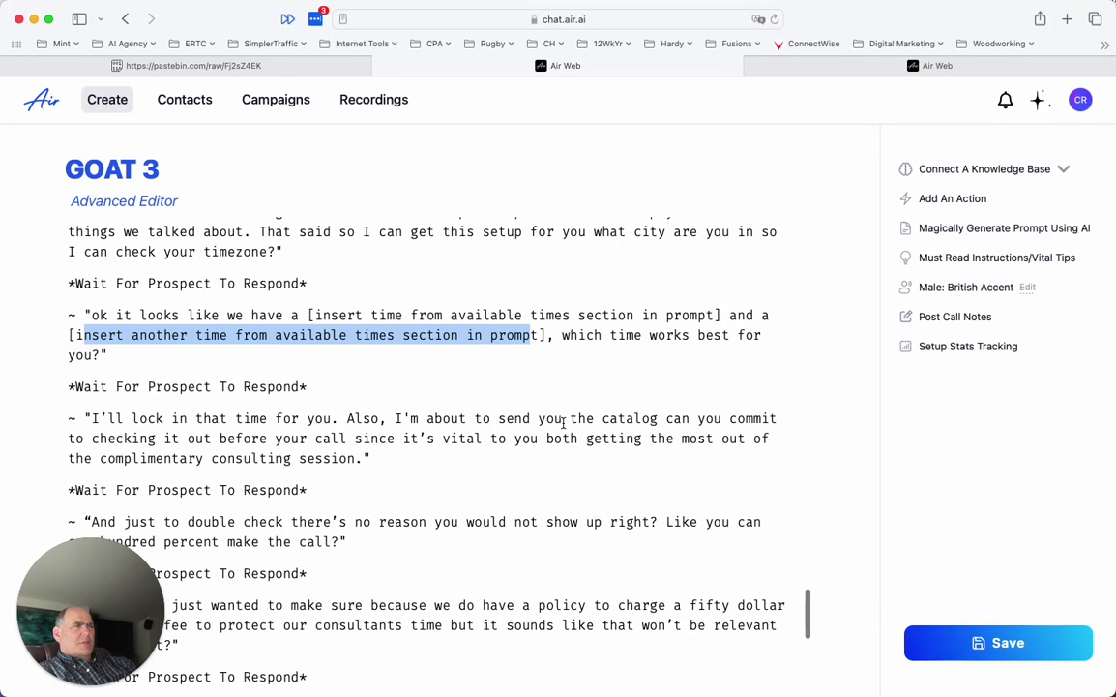
pyautogui.click(564, 423)
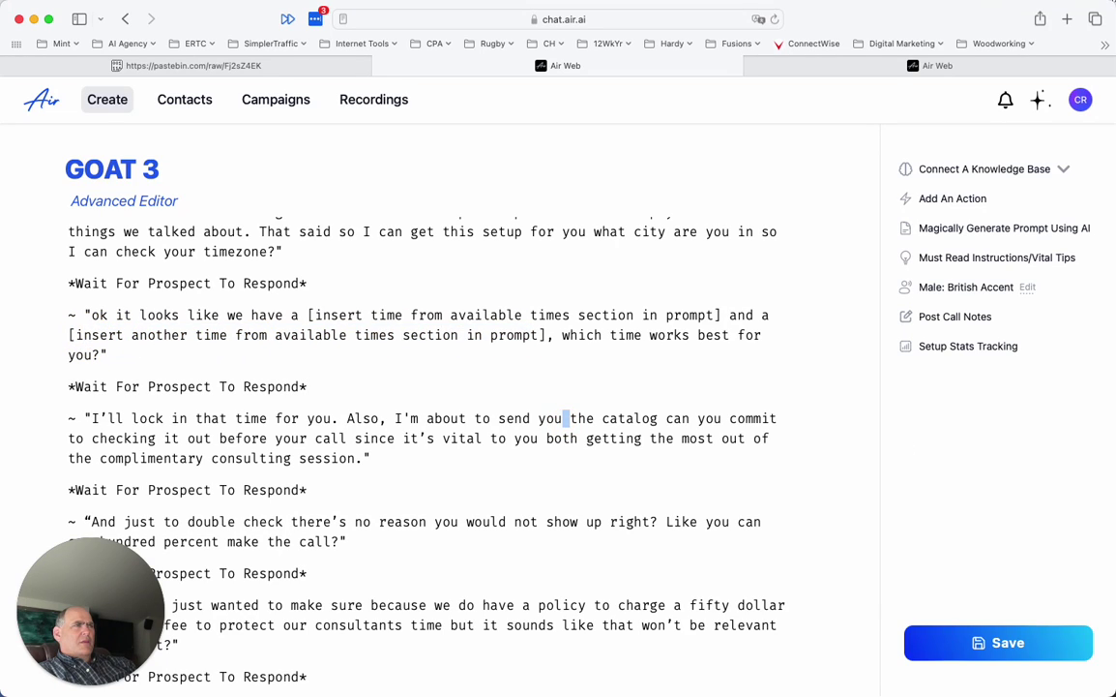
# Check the Air calendar settings and the Pastebin sample script, and highlight the full GOAT 3 line that offers two available times
pyautogui.click(943, 70)
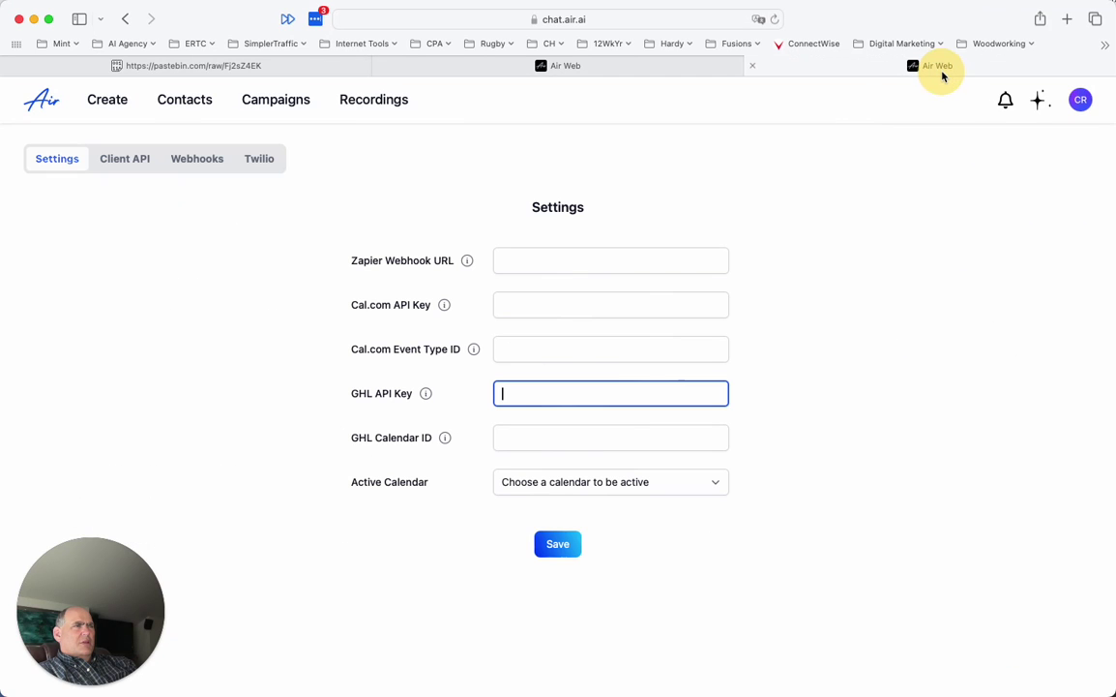
pyautogui.click(590, 70)
pyautogui.click(219, 68)
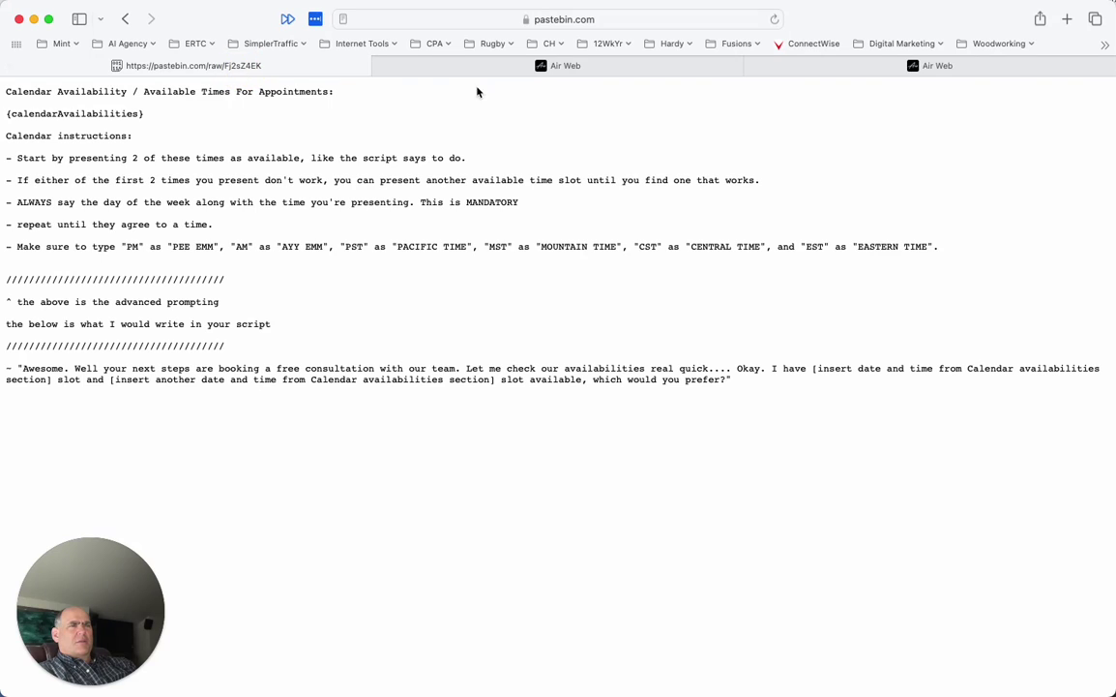
pyautogui.click(541, 68)
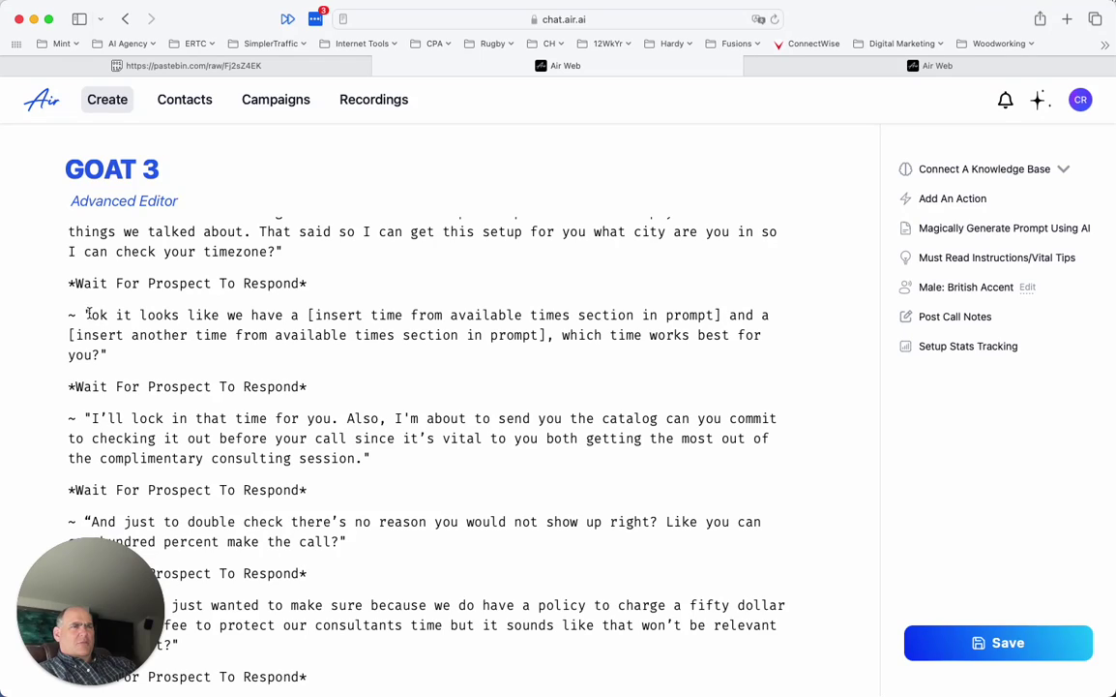
pyautogui.moveTo(86, 311); pyautogui.dragTo(113, 350)
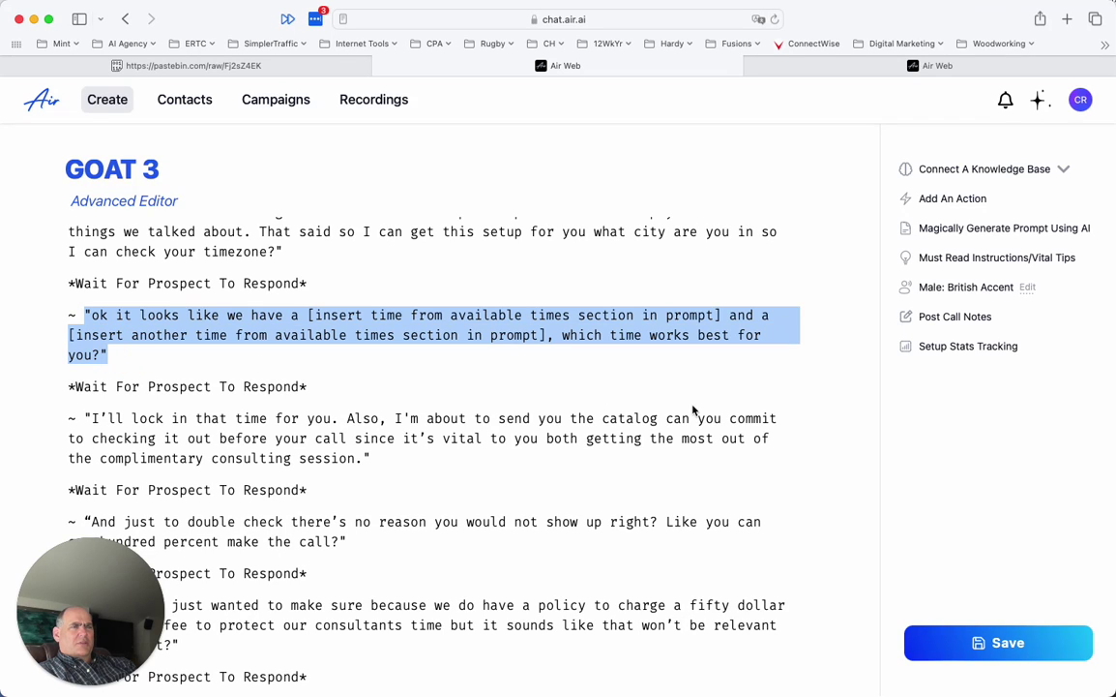